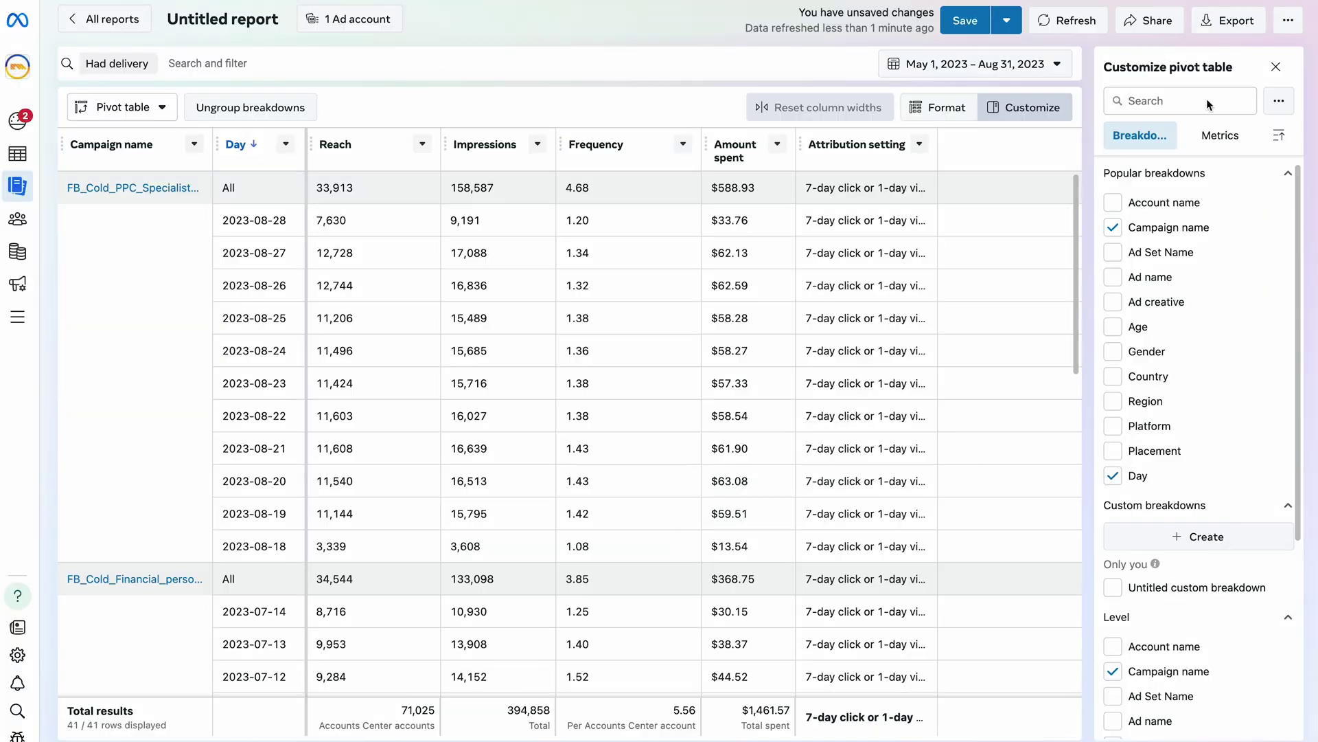
- Choose CSV export for the pivot report and select its export name for renaming to Ads
left_click(1224, 18)
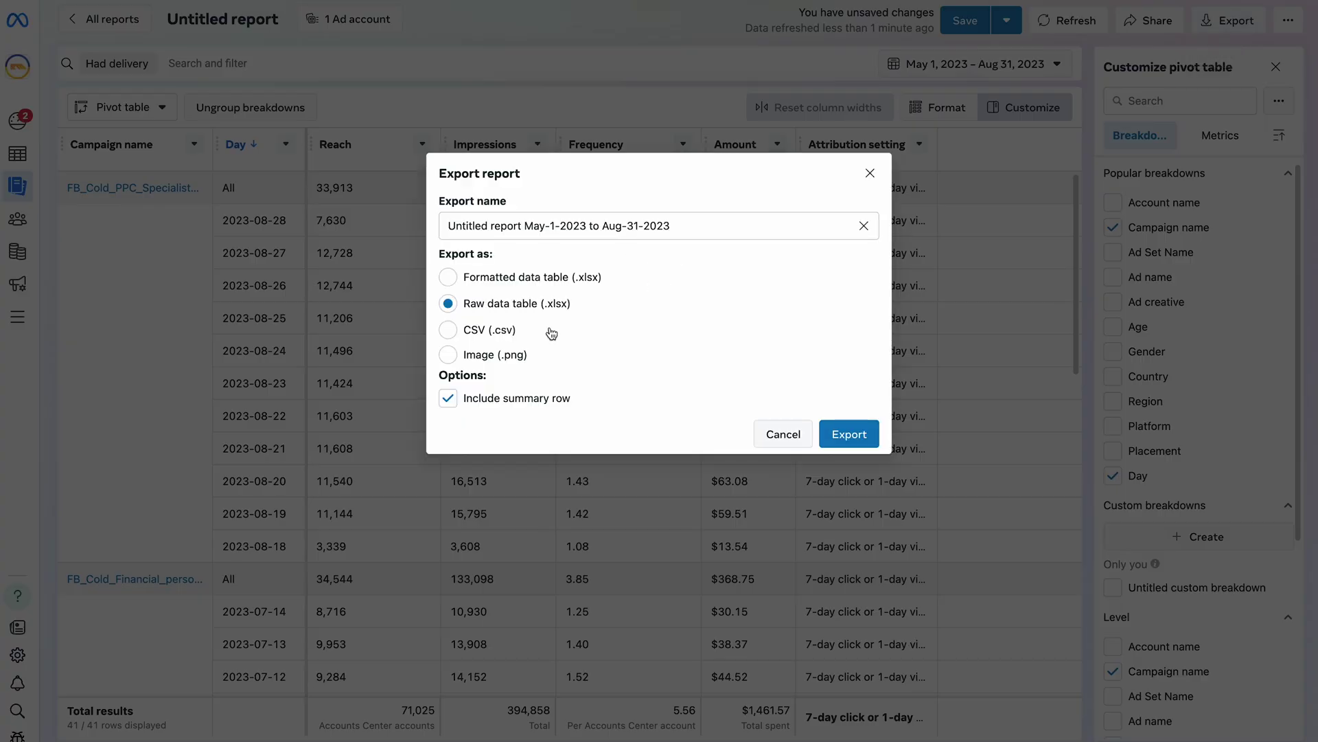
left_click(512, 335)
left_click(678, 223)
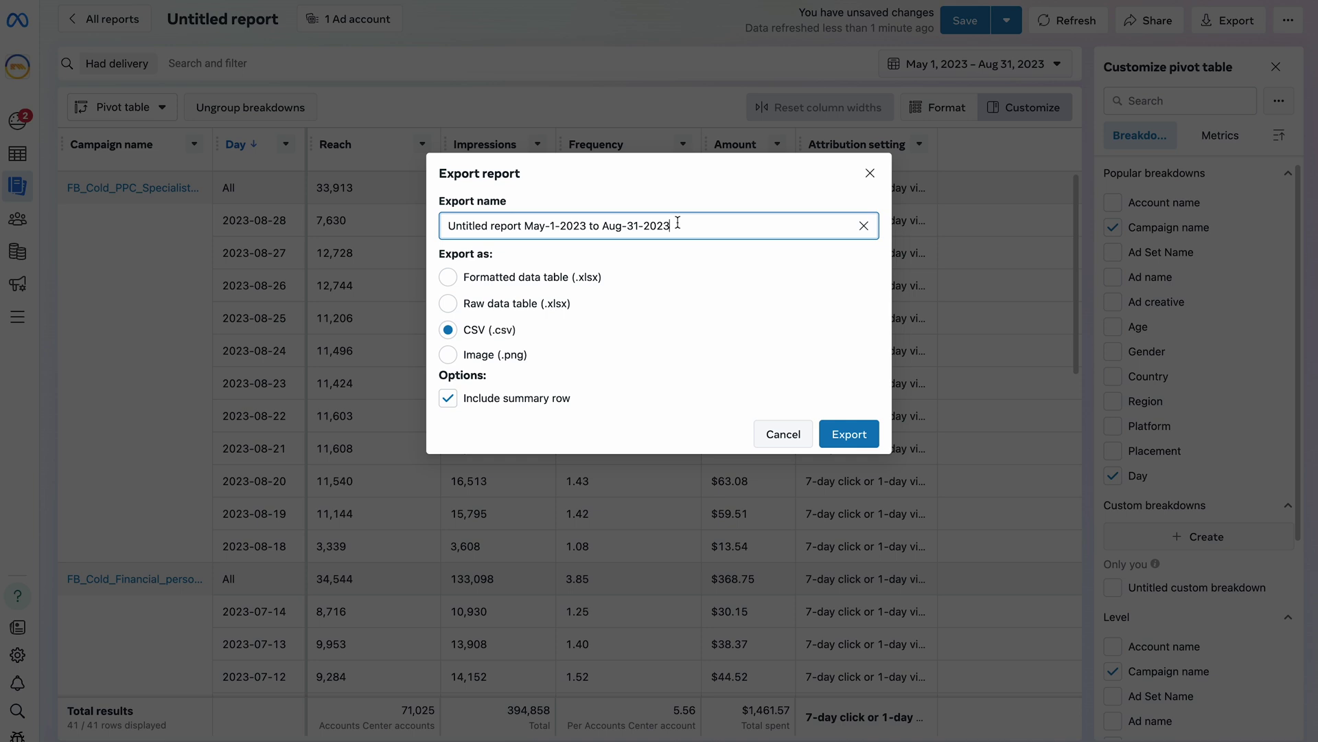
key("ctrl+a")
type("A")
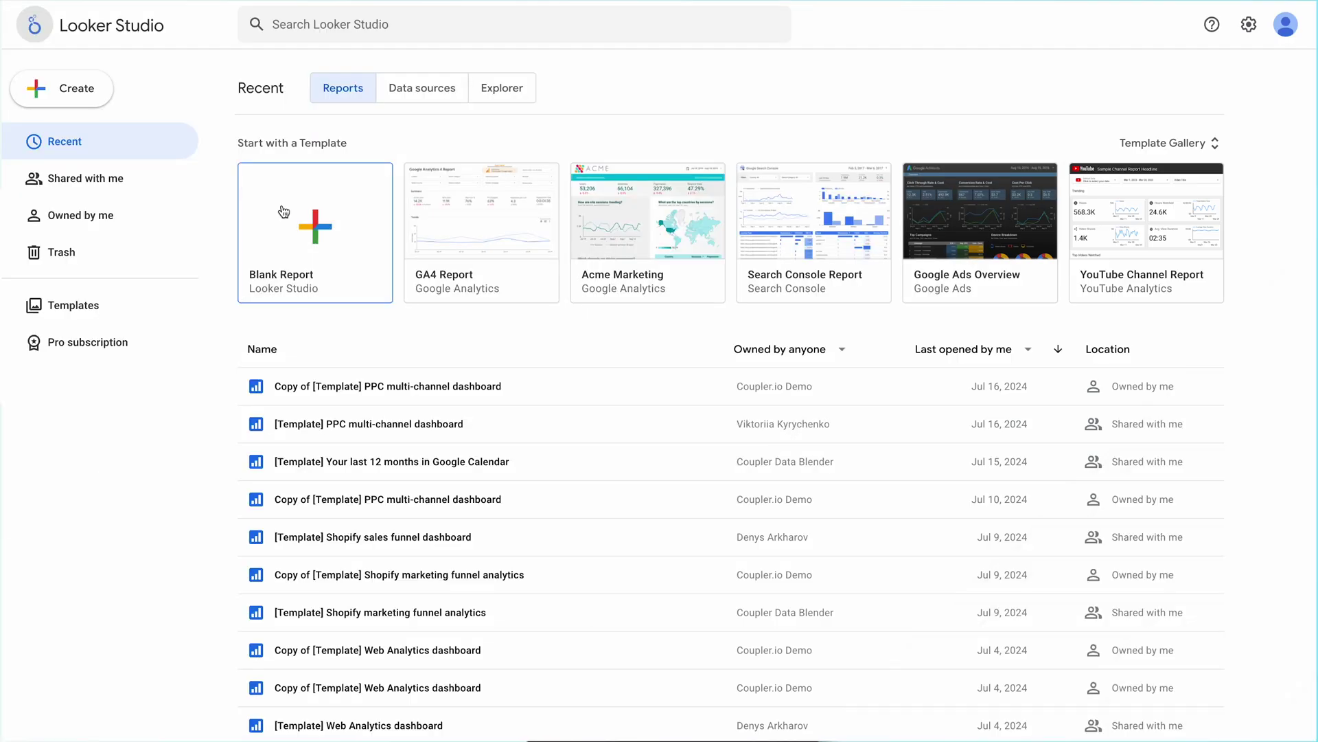
- Create a new Looker Studio data source and search its connectors for 'csv'
left_click(64, 89)
left_click(92, 173)
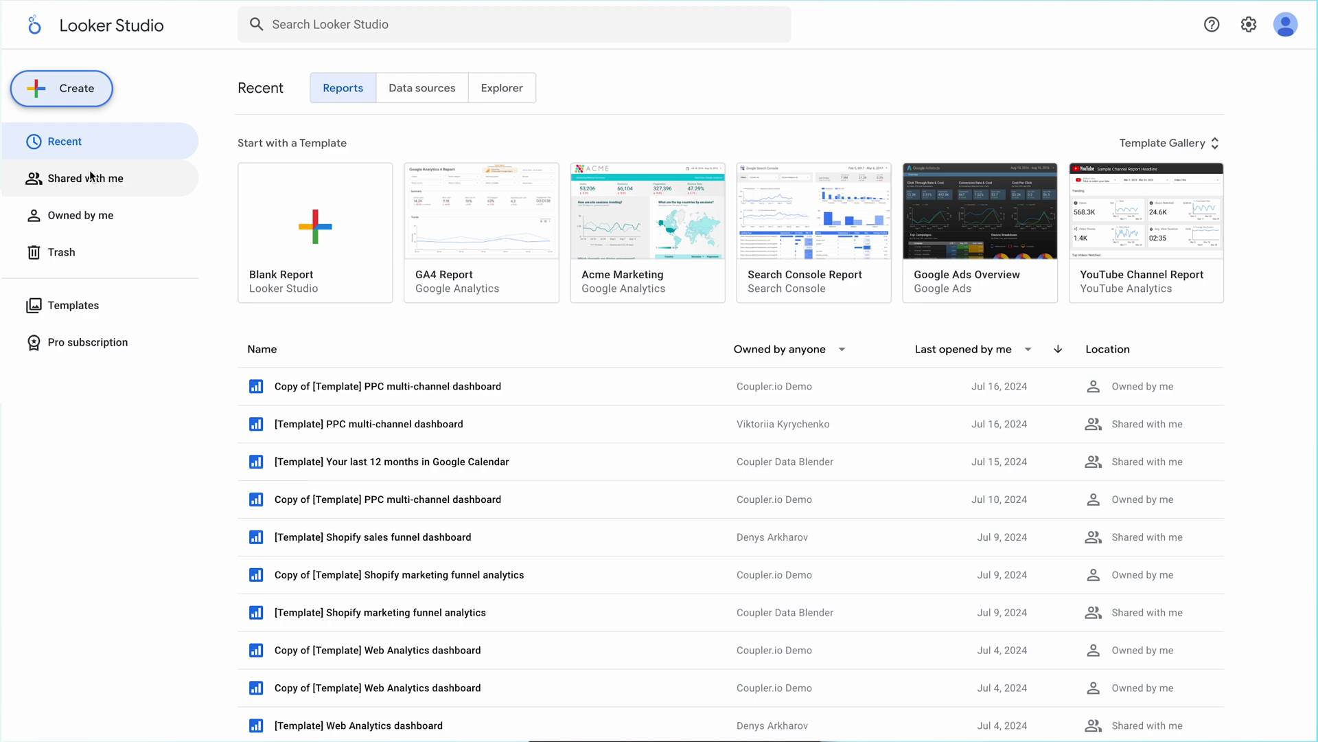
left_click(203, 117)
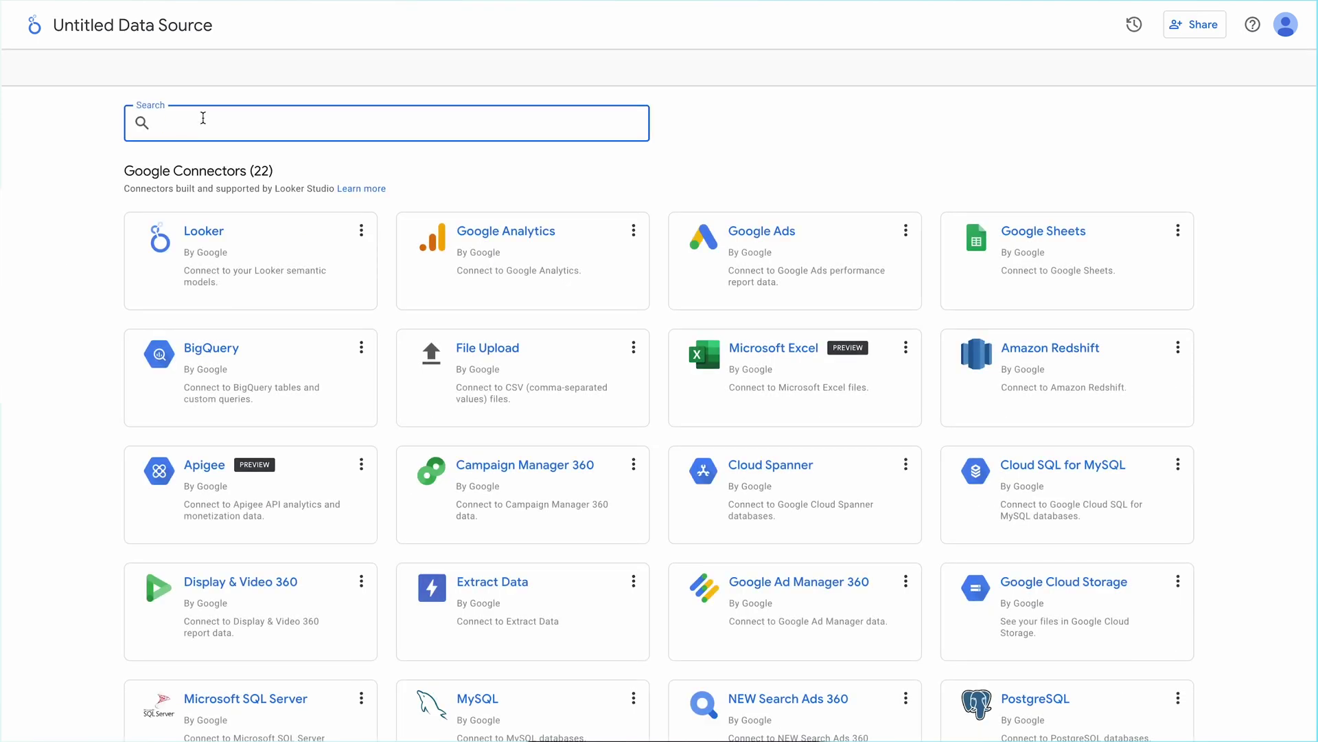
type("csv")
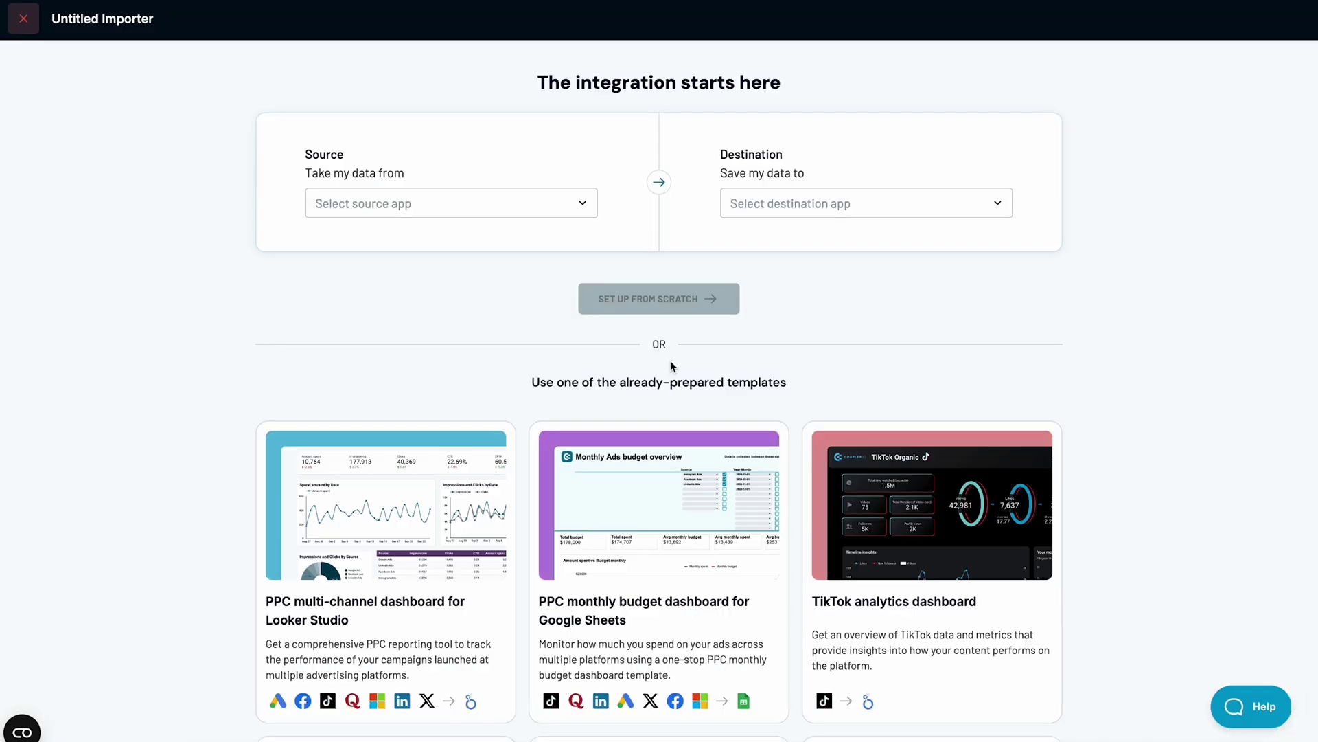
- Pick Instagram Ads as source and Looker Studio as destination, setting up from scratch
left_click(507, 201)
type("in")
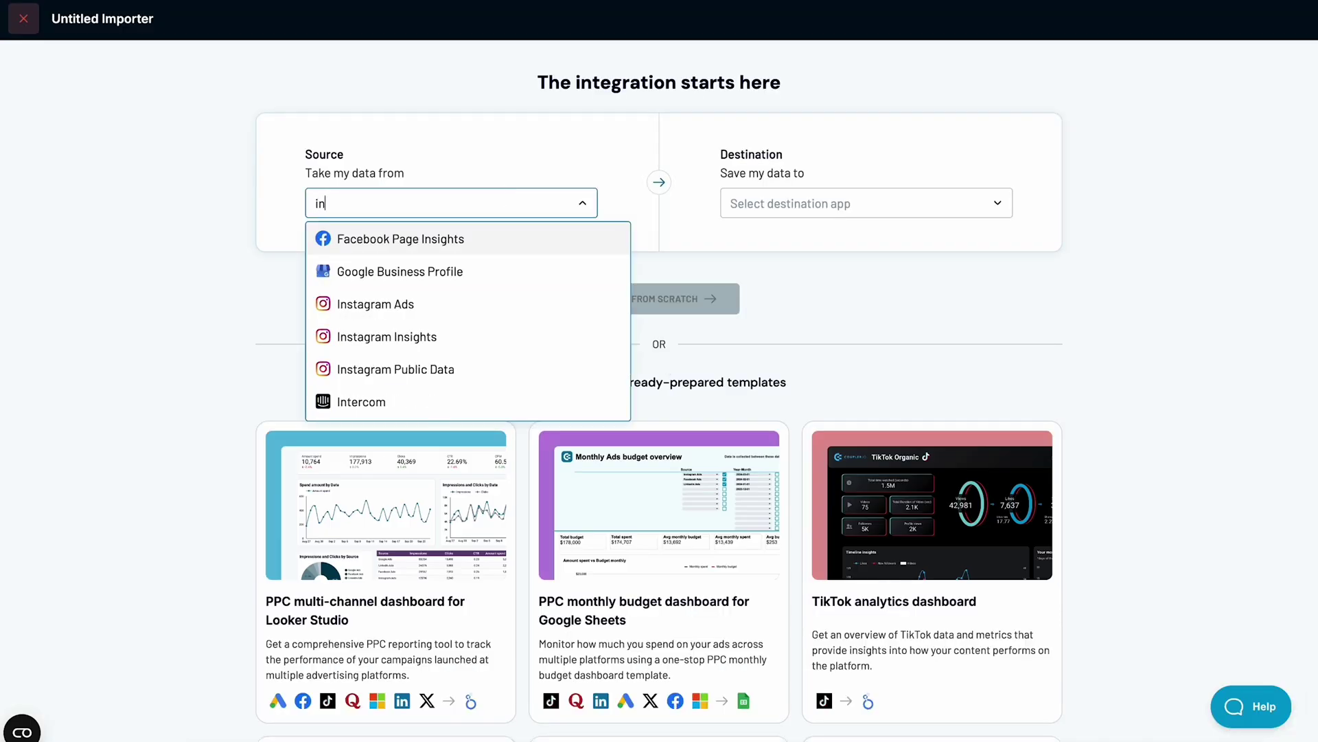
type("s")
key("Down")
key("Return")
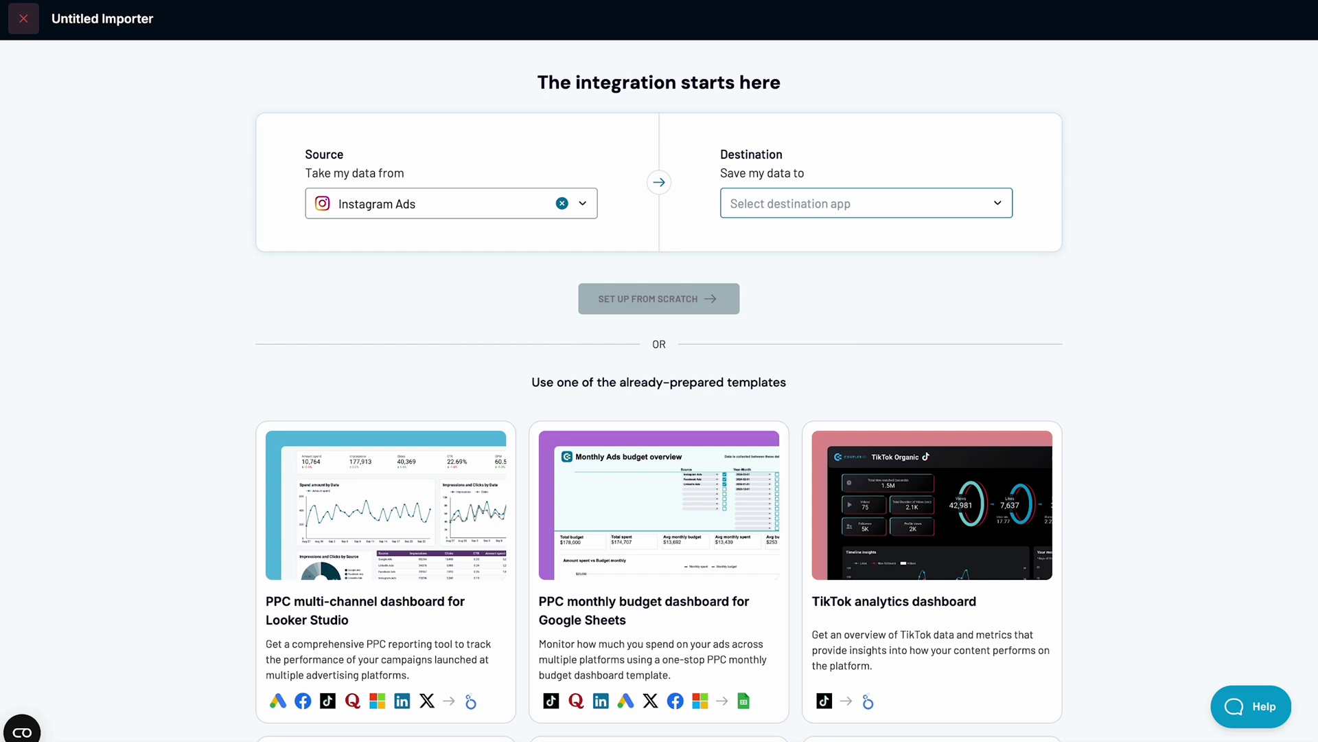
type("lo")
key("Return")
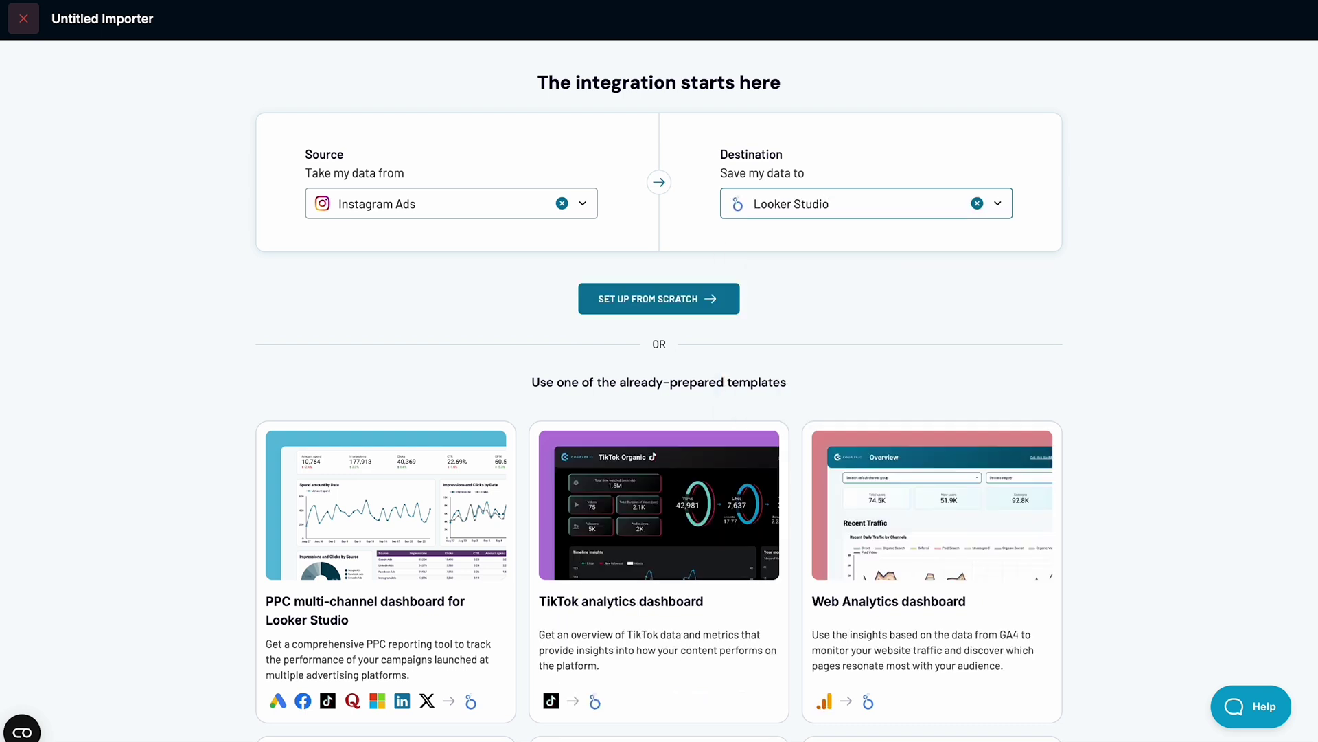
left_click(624, 298)
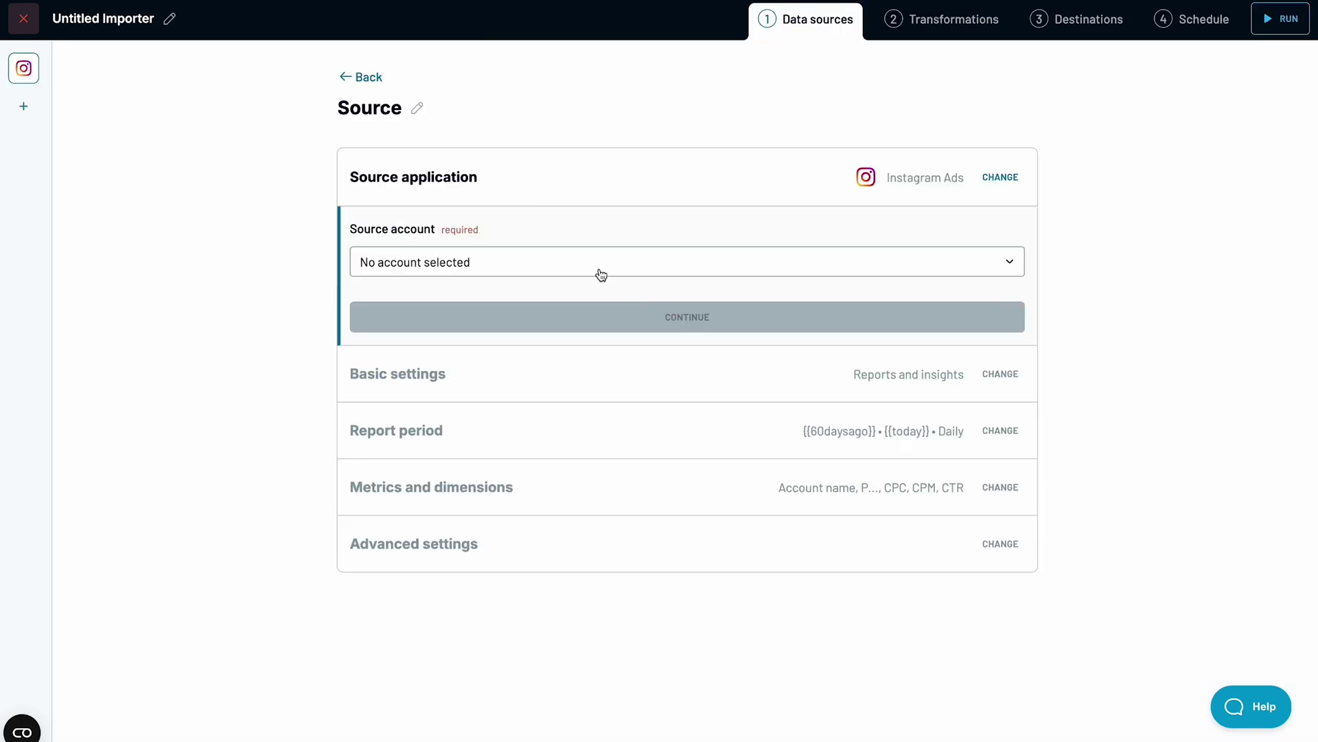
- Connect the source account with the Coupler.io Ad Account and proceed to transformations
left_click(598, 270)
left_click(594, 300)
left_click(589, 349)
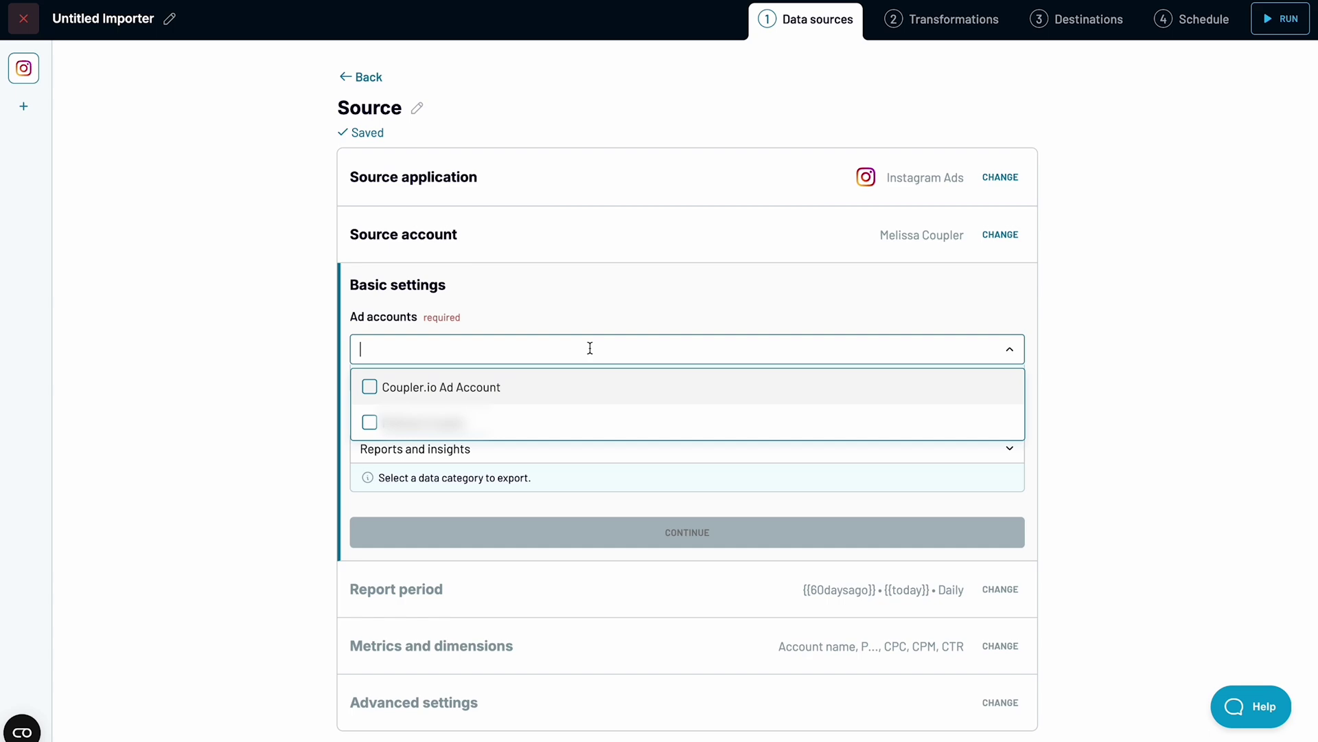
left_click(581, 402)
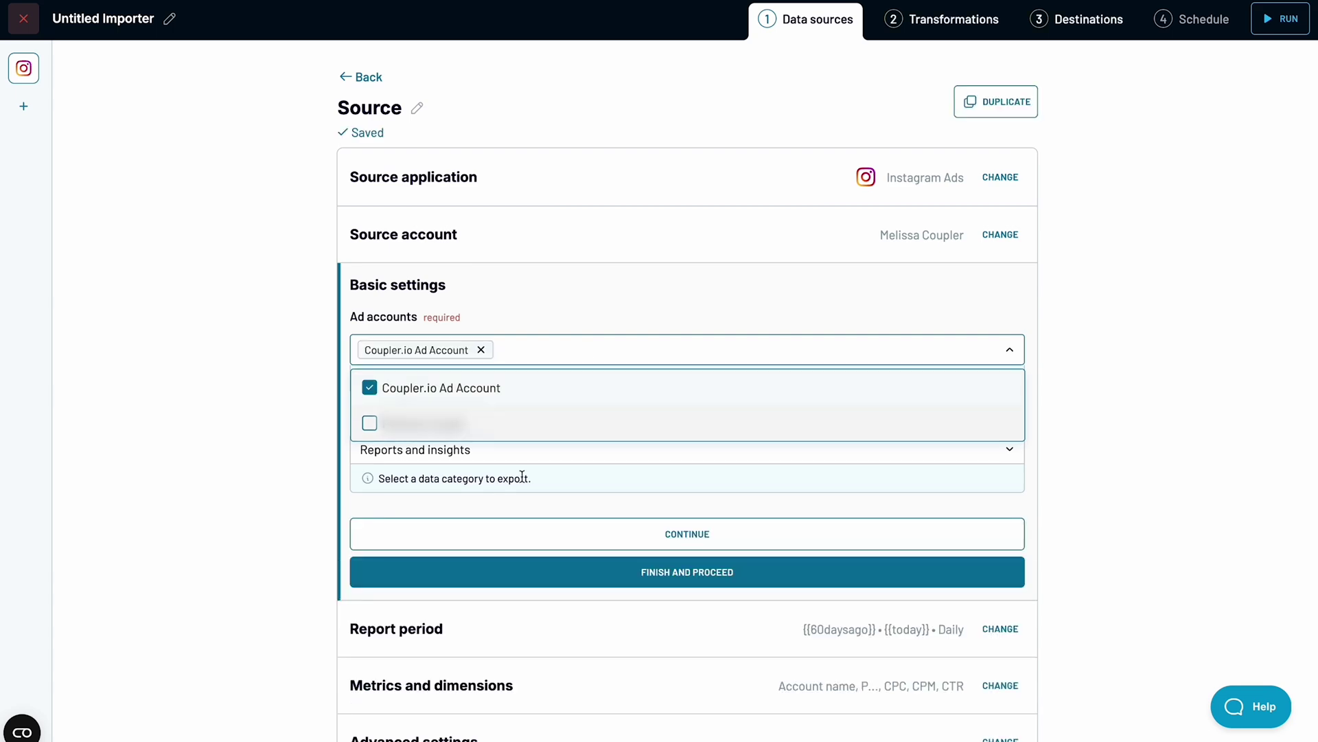
left_click(588, 573)
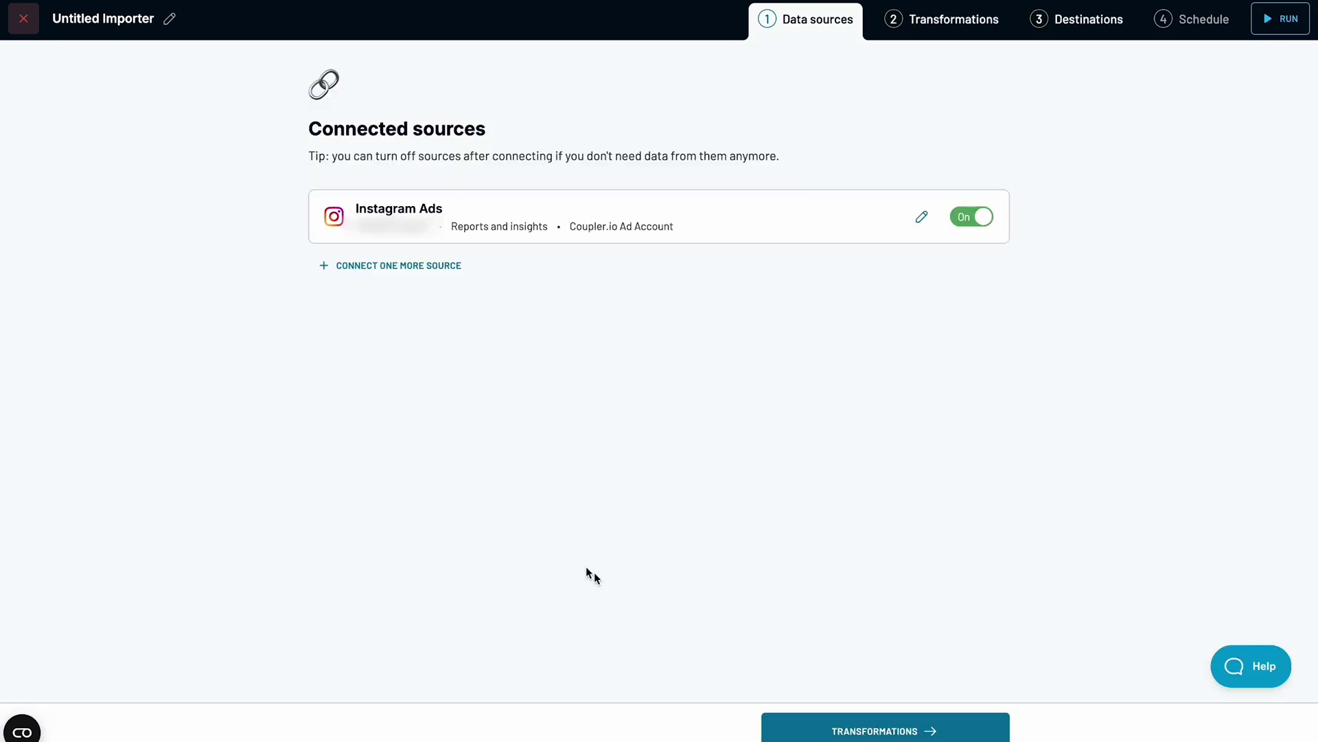
left_click(837, 733)
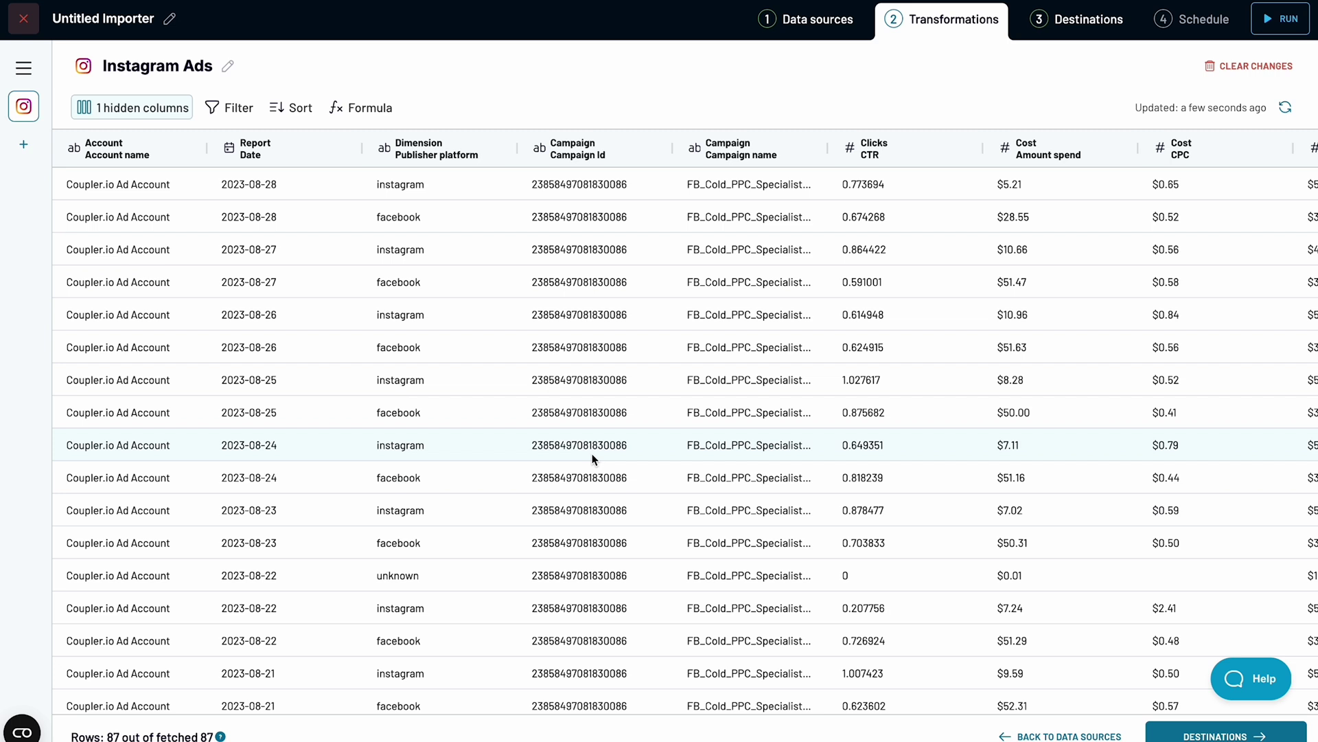
- Review the filter, sort, formula and hidden-column settings, then connect the data source in Looker Studio
left_click(247, 105)
left_click(293, 110)
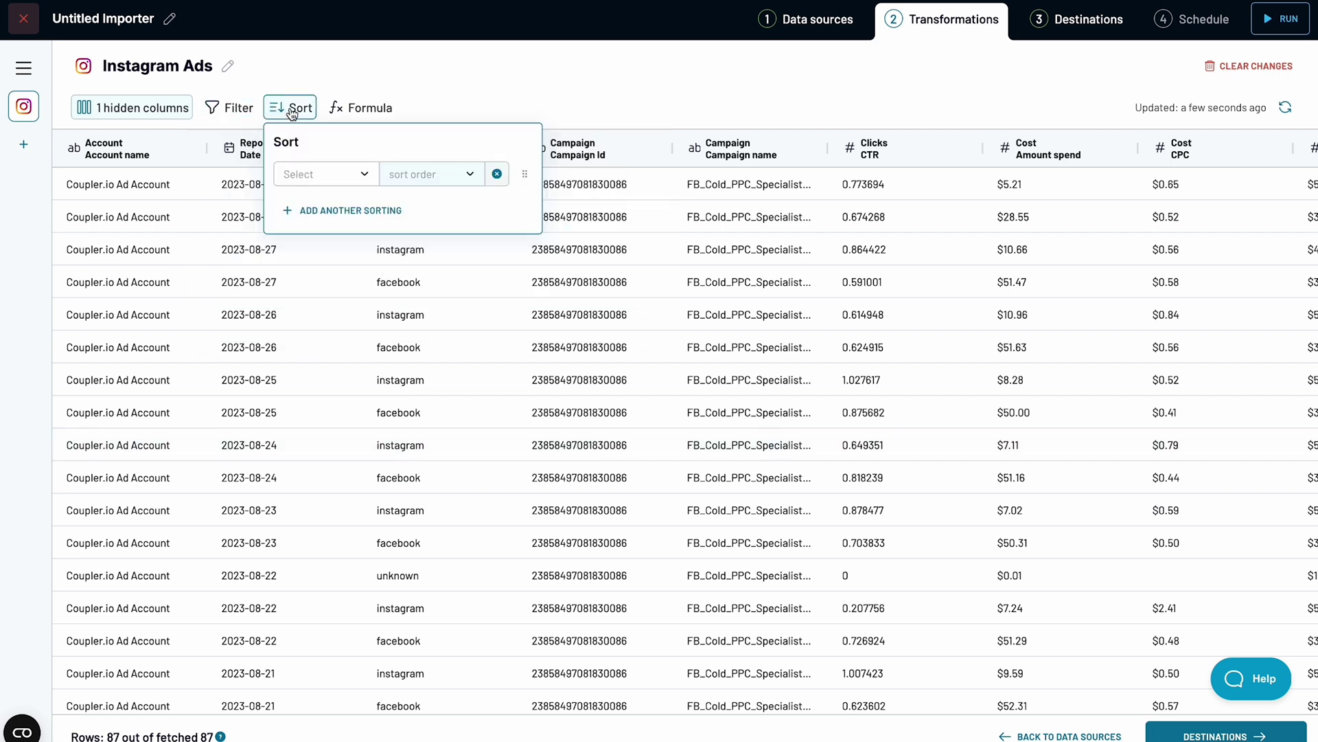
left_click(363, 110)
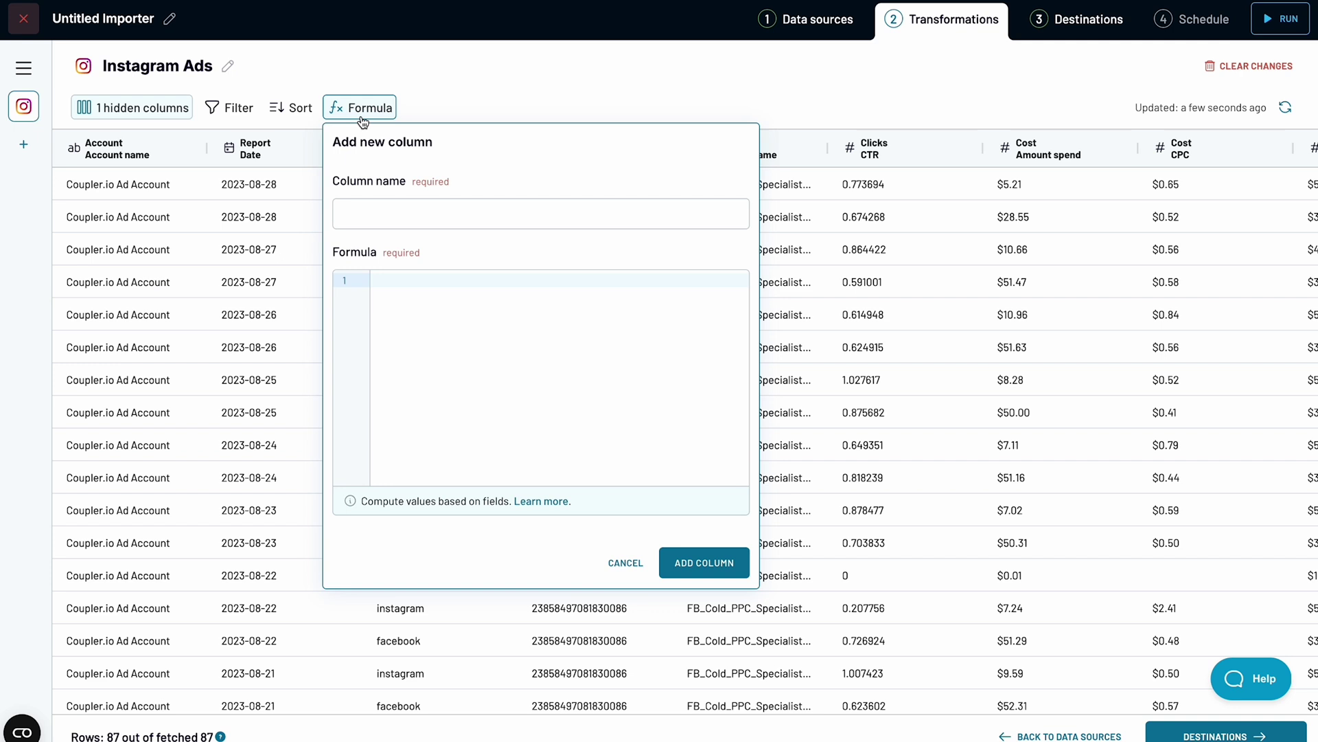
left_click(140, 104)
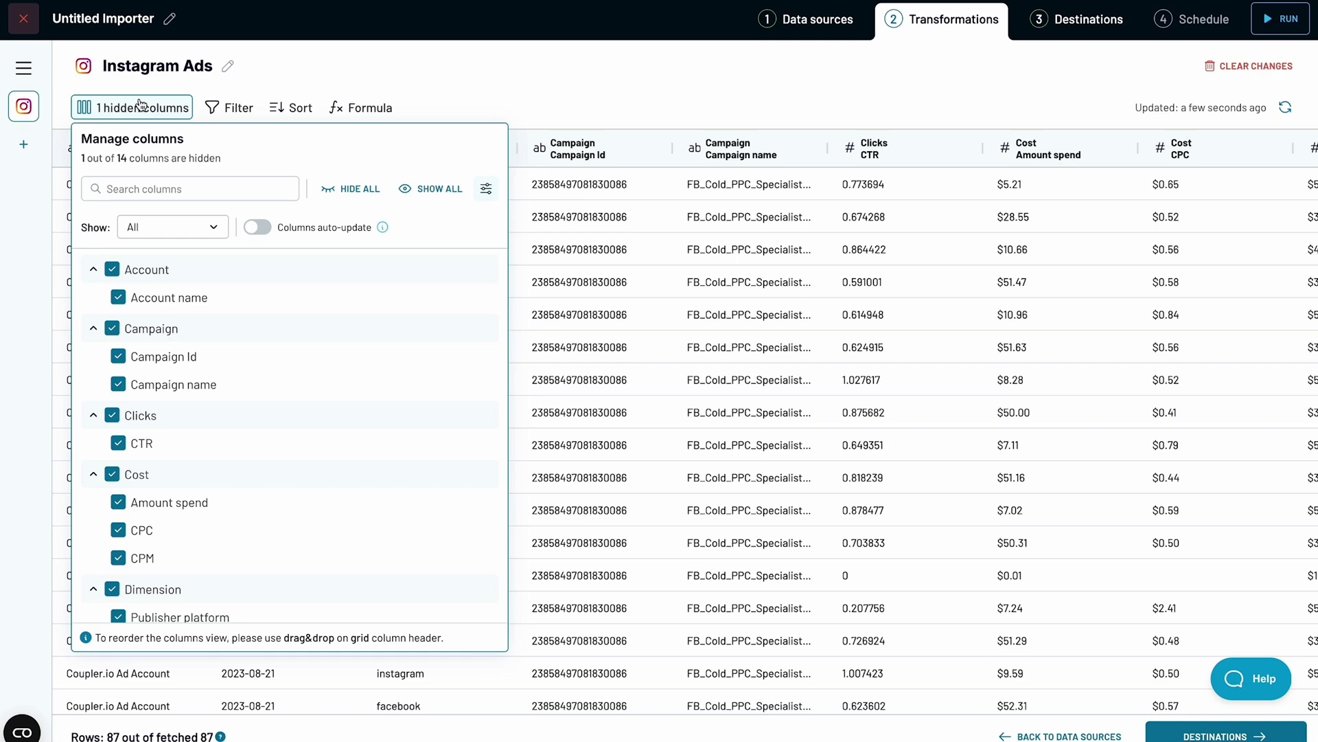
left_click(327, 59)
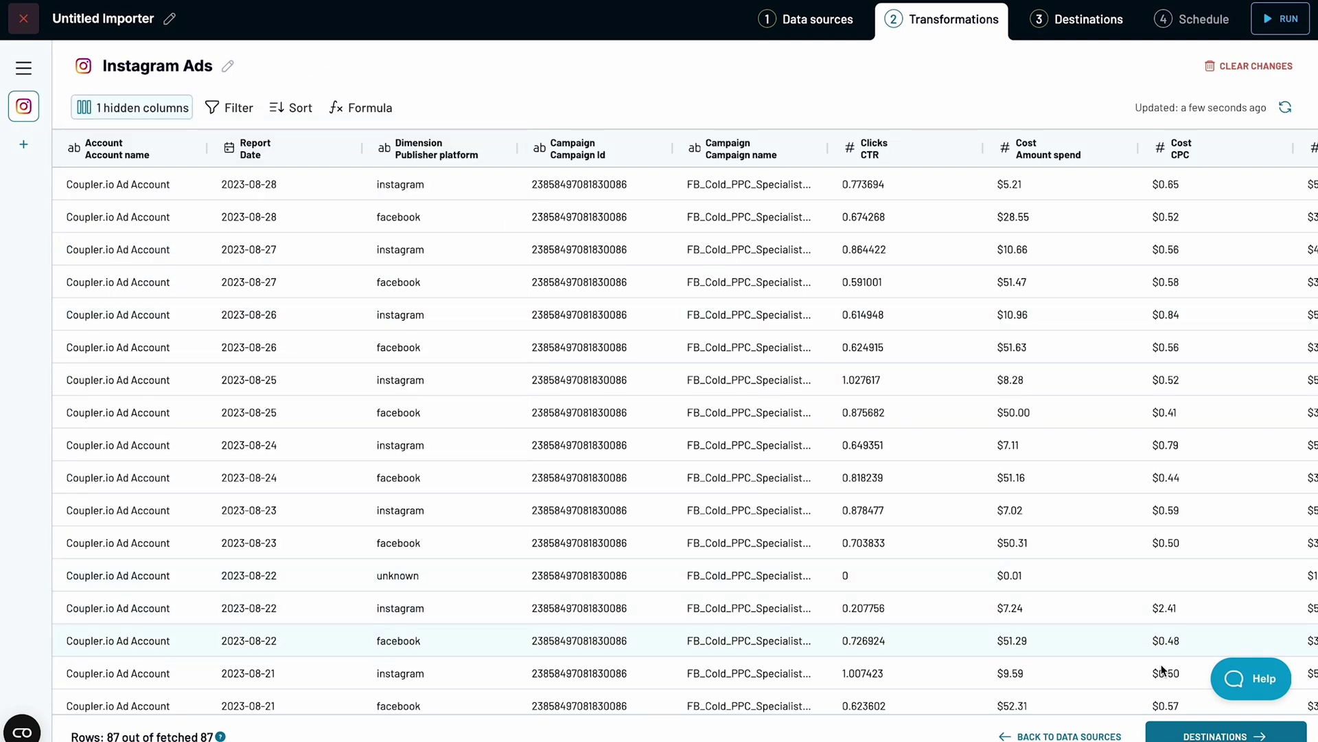
left_click(1203, 732)
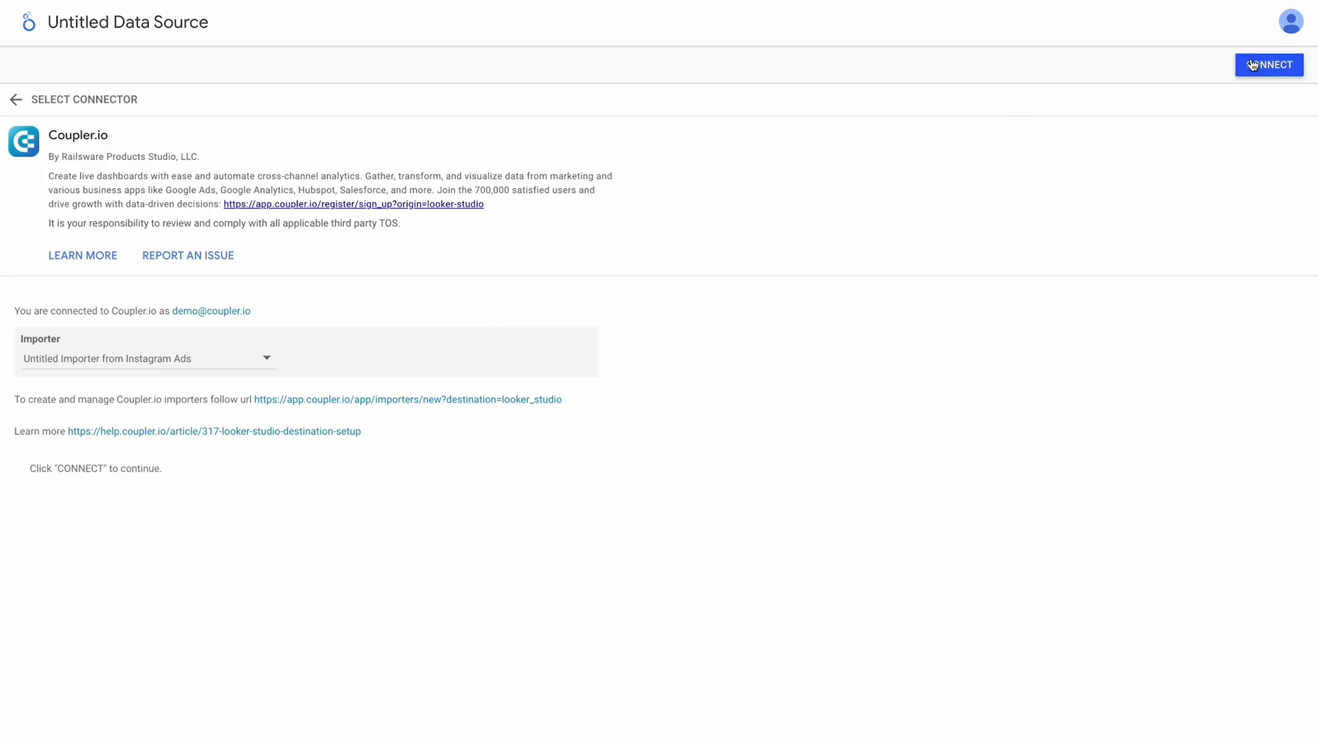
left_click(1253, 64)
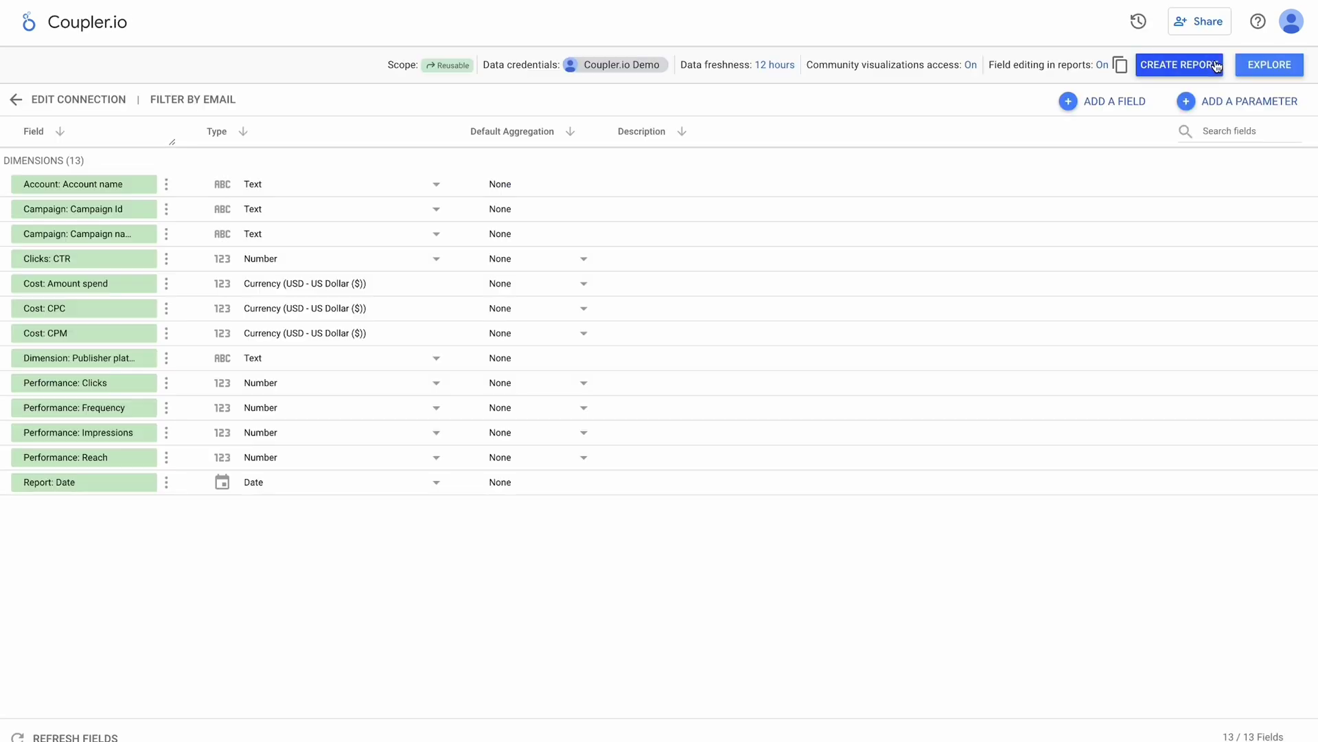
- Create a Looker Studio report from the Coupler.io data source and confirm adding the data
left_click(1217, 64)
key("Return")
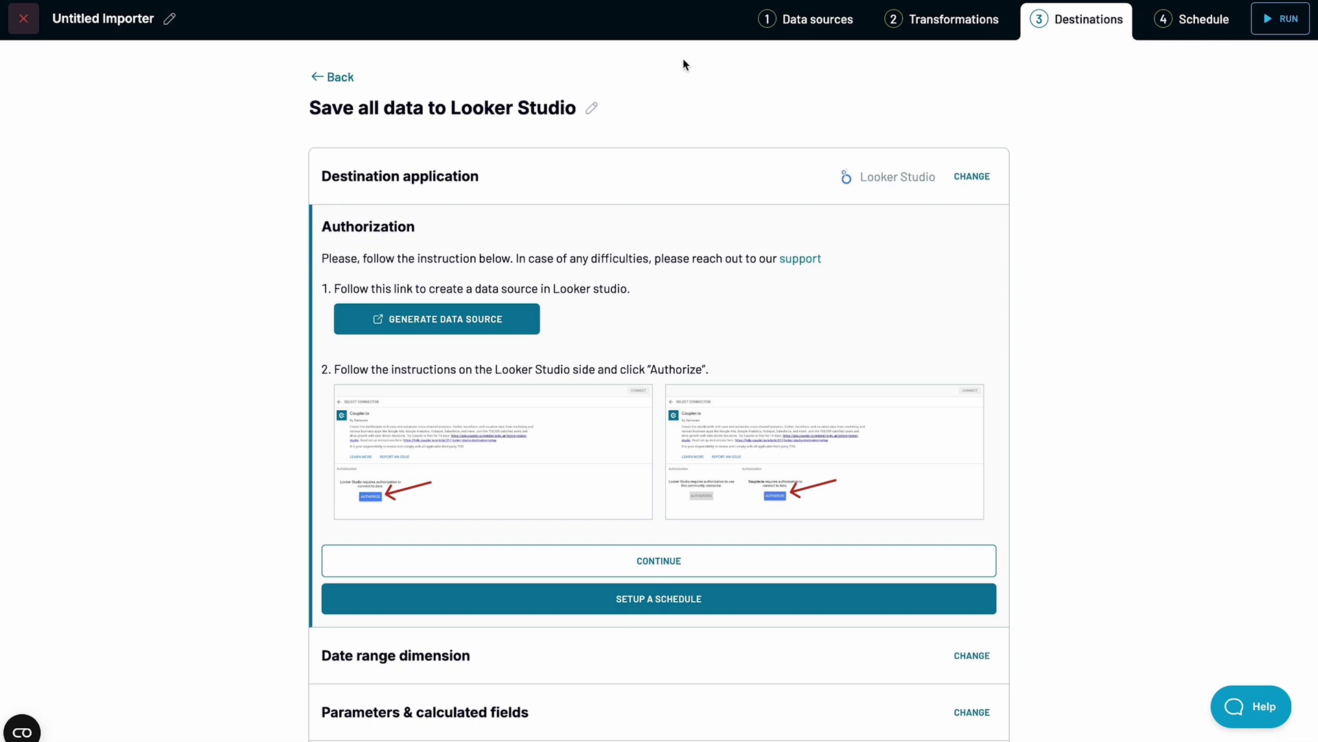
- Turn on automatic data refresh with a Daily interval in the importer's Schedule step
left_click(1203, 21)
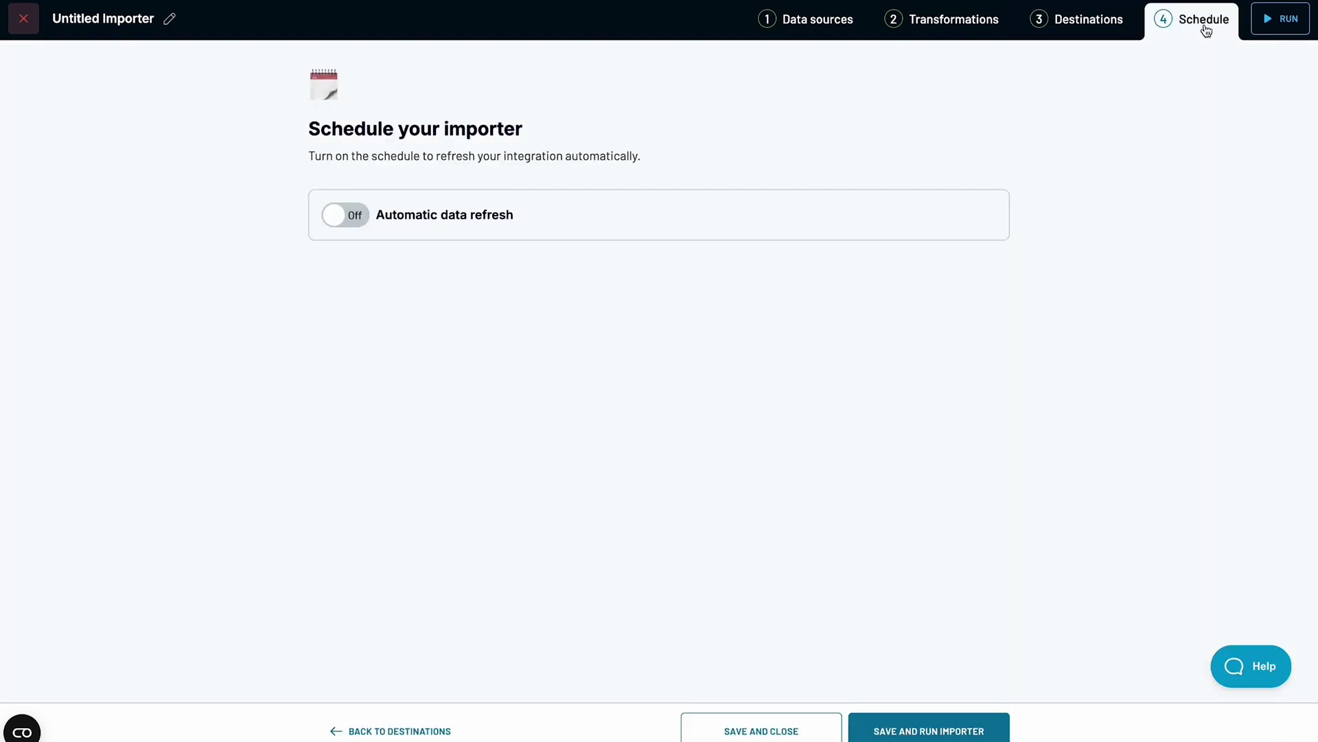
left_click(356, 219)
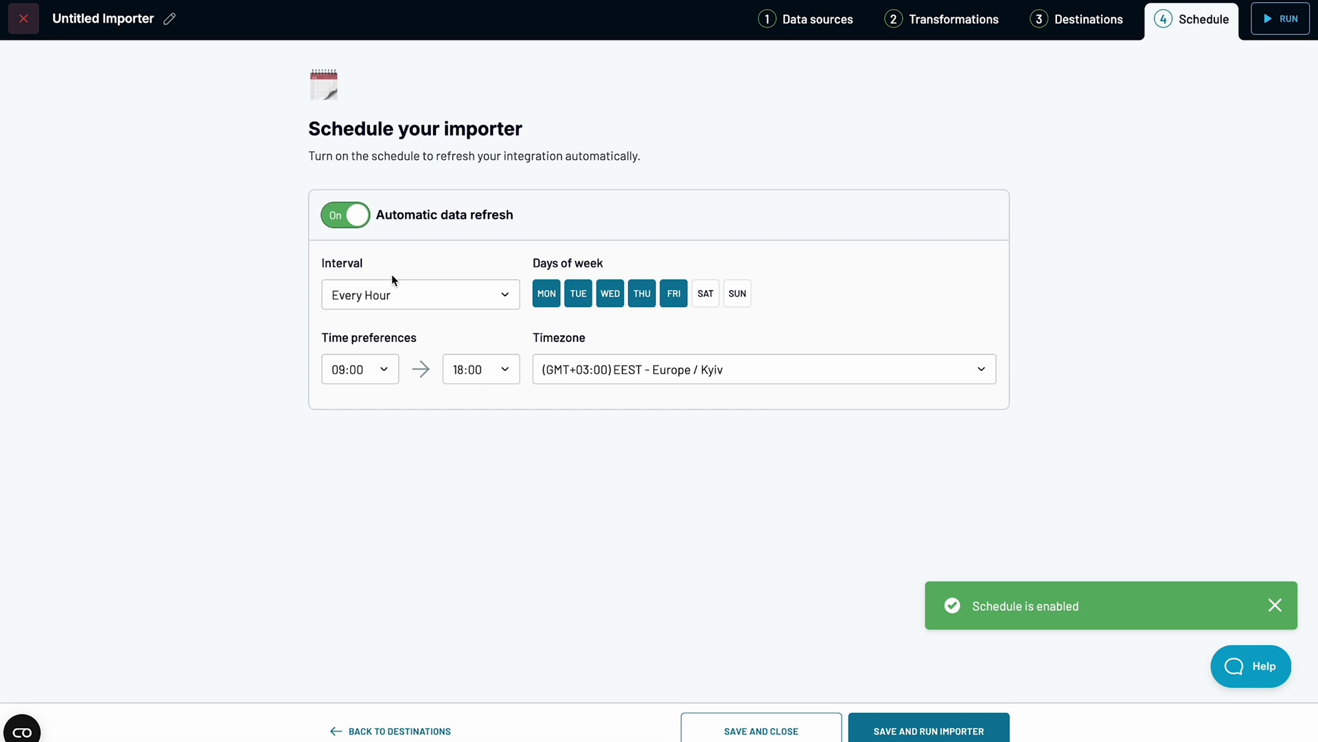
left_click(405, 301)
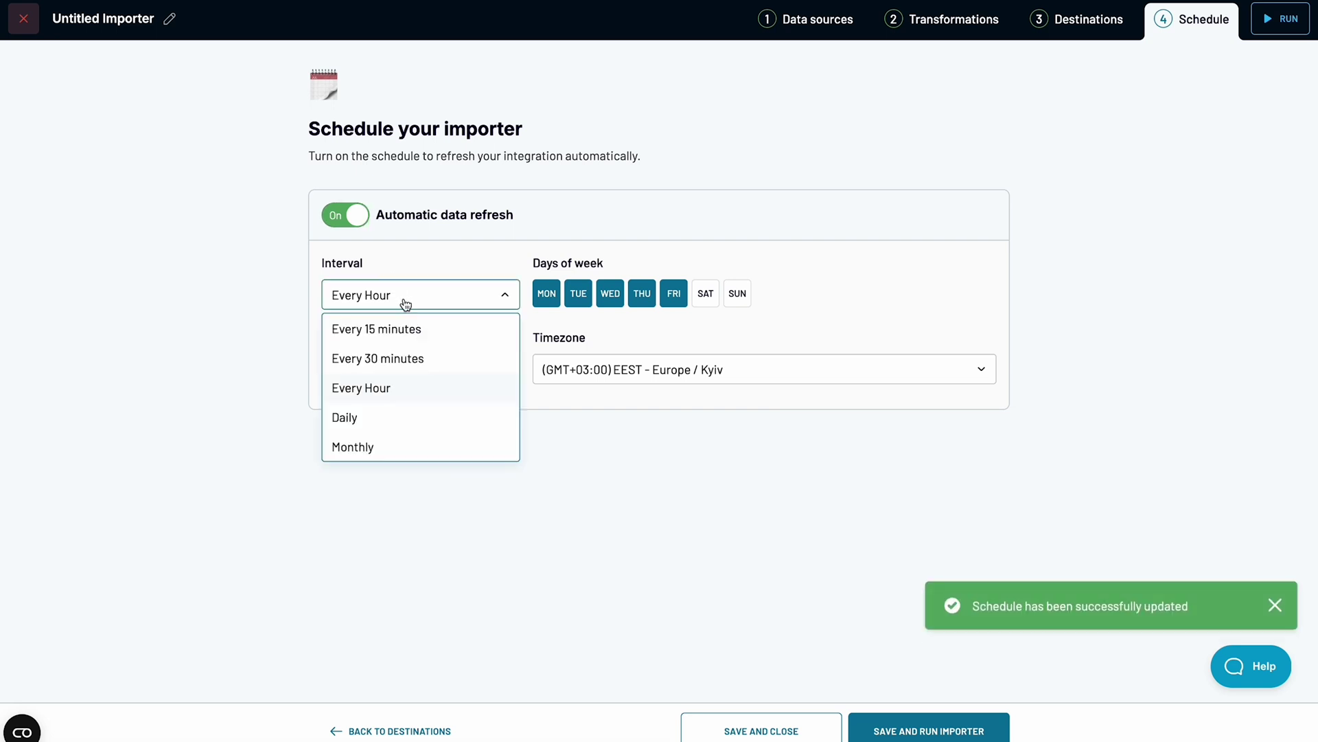
left_click(407, 420)
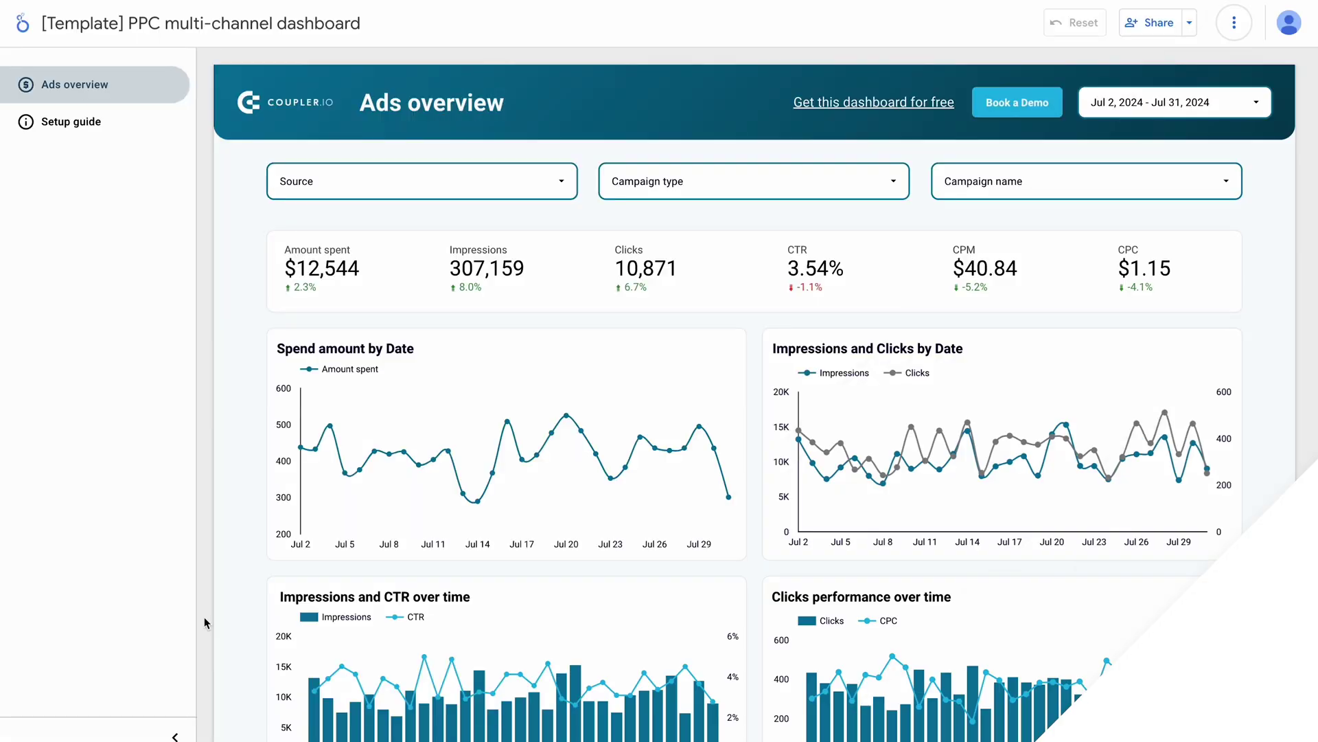
scroll(204, 617, "down", 2)
scroll(205, 617, "down", 1)
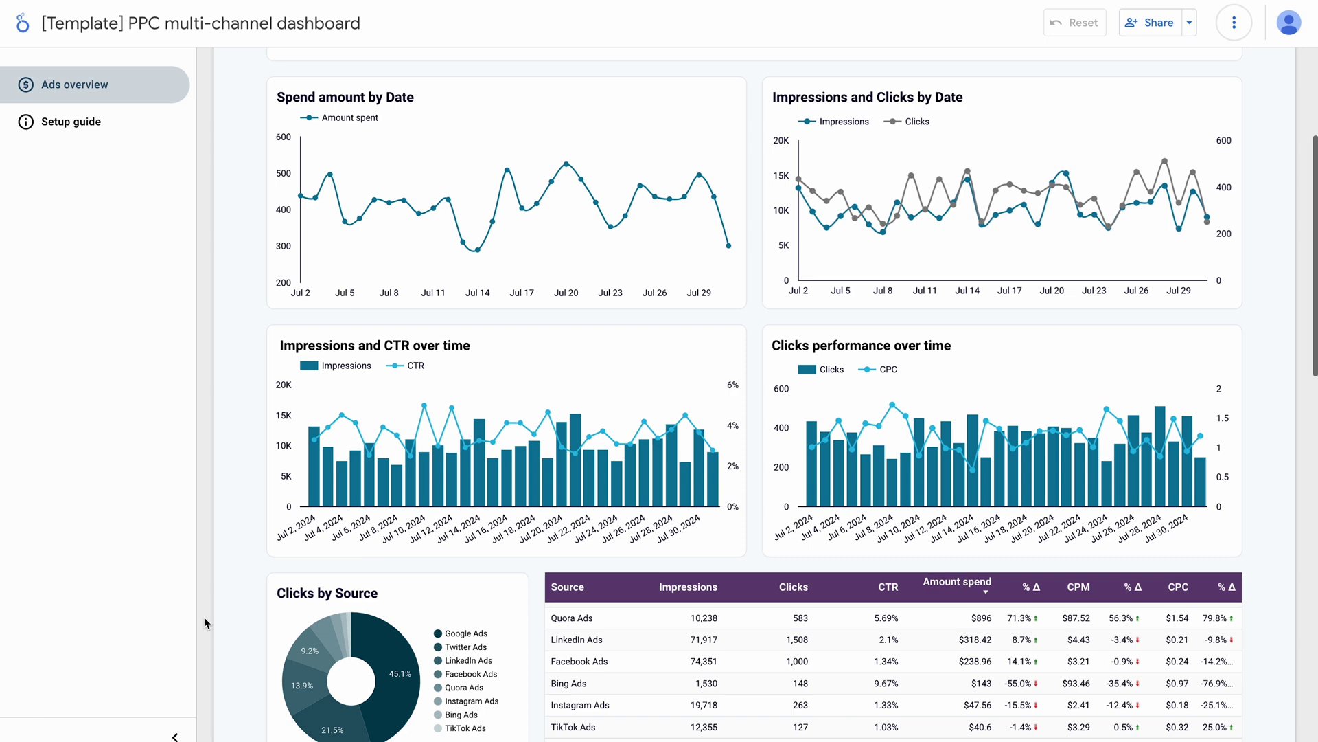
scroll(204, 616, "down", 3)
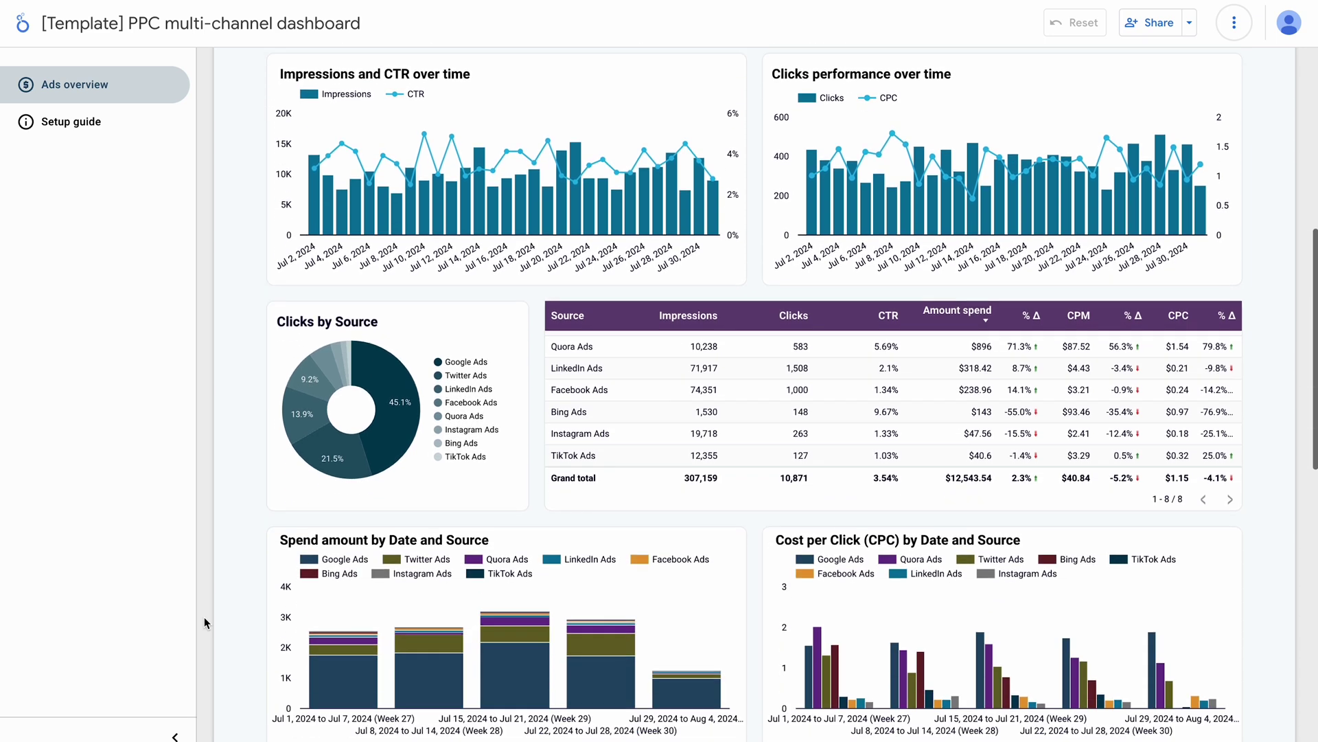
scroll(204, 617, "down", 2)
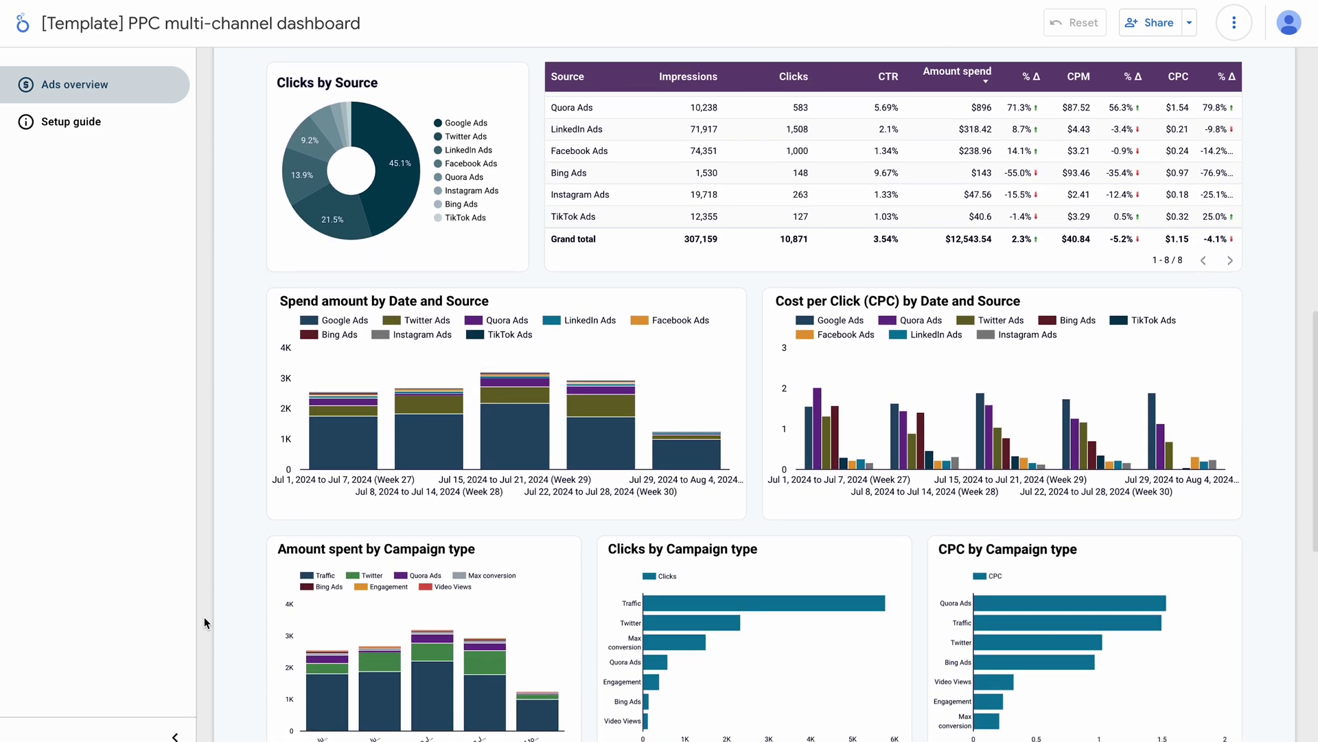
scroll(204, 618, "down", 1)
scroll(205, 617, "down", 2)
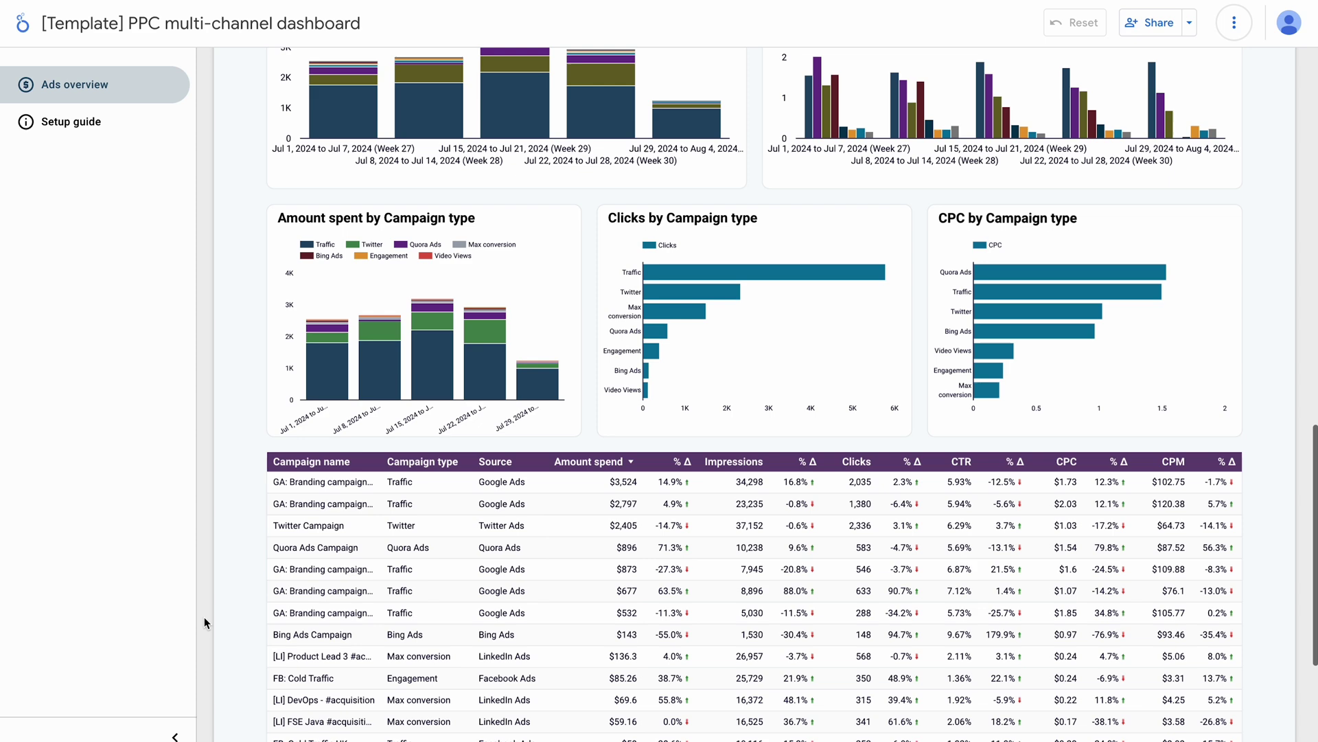
scroll(204, 616, "down", 2)
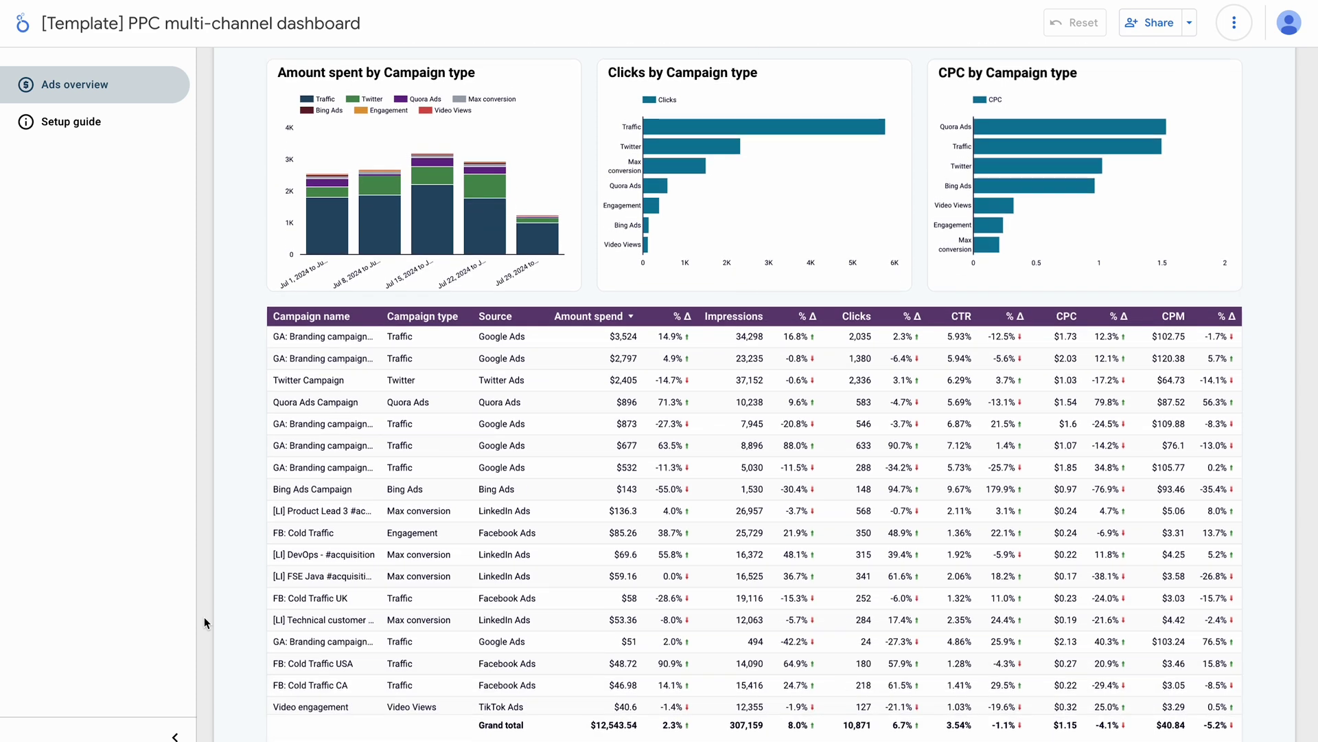
- Open the dashboard's Setup guide and start the template's Coupler.io importer setup
left_click(57, 128)
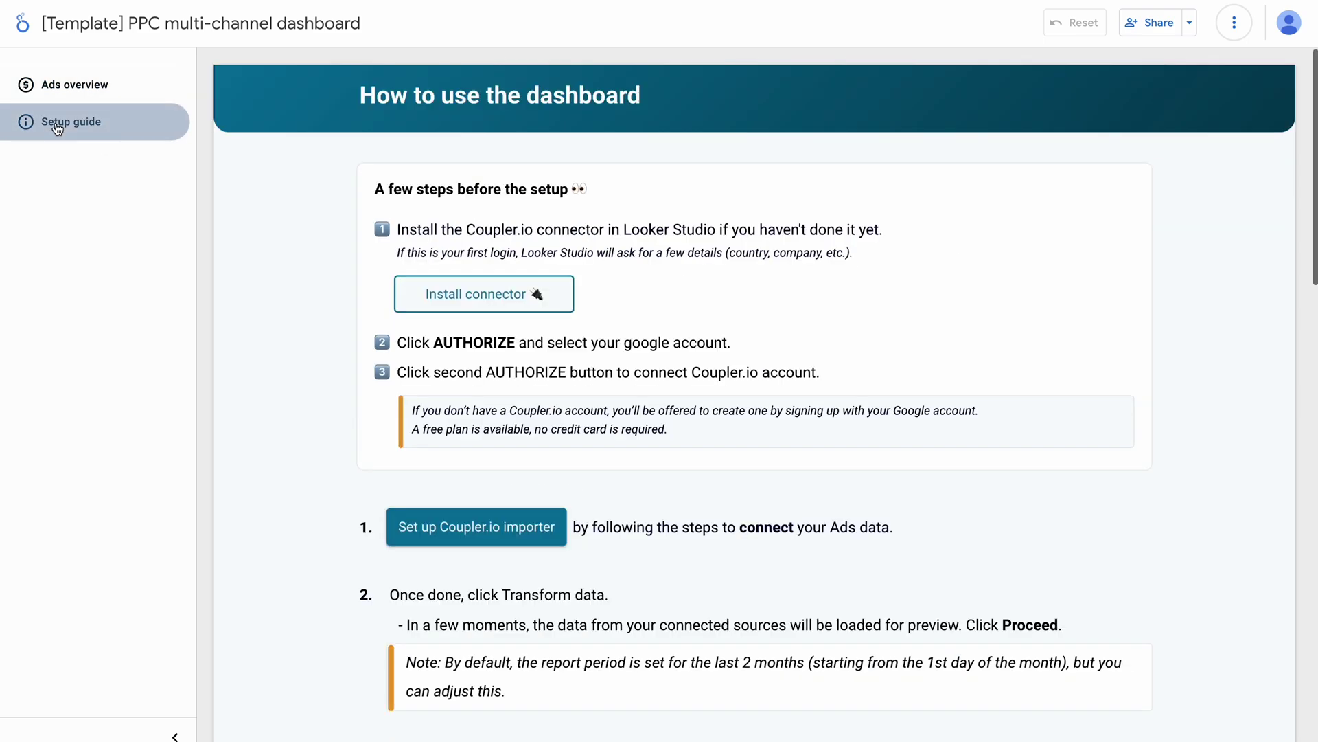
left_click(414, 515)
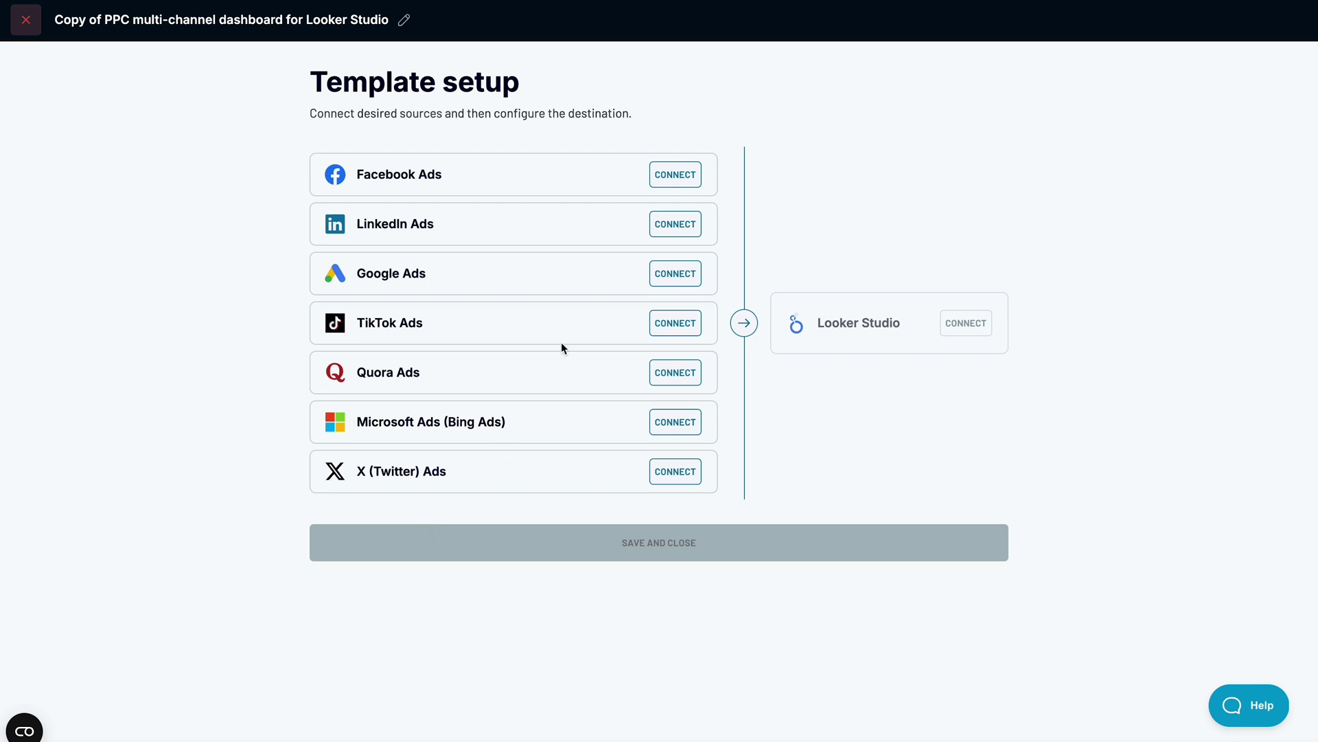
- Switch the template's Facebook Ads source application to Instagram Ads
left_click(674, 176)
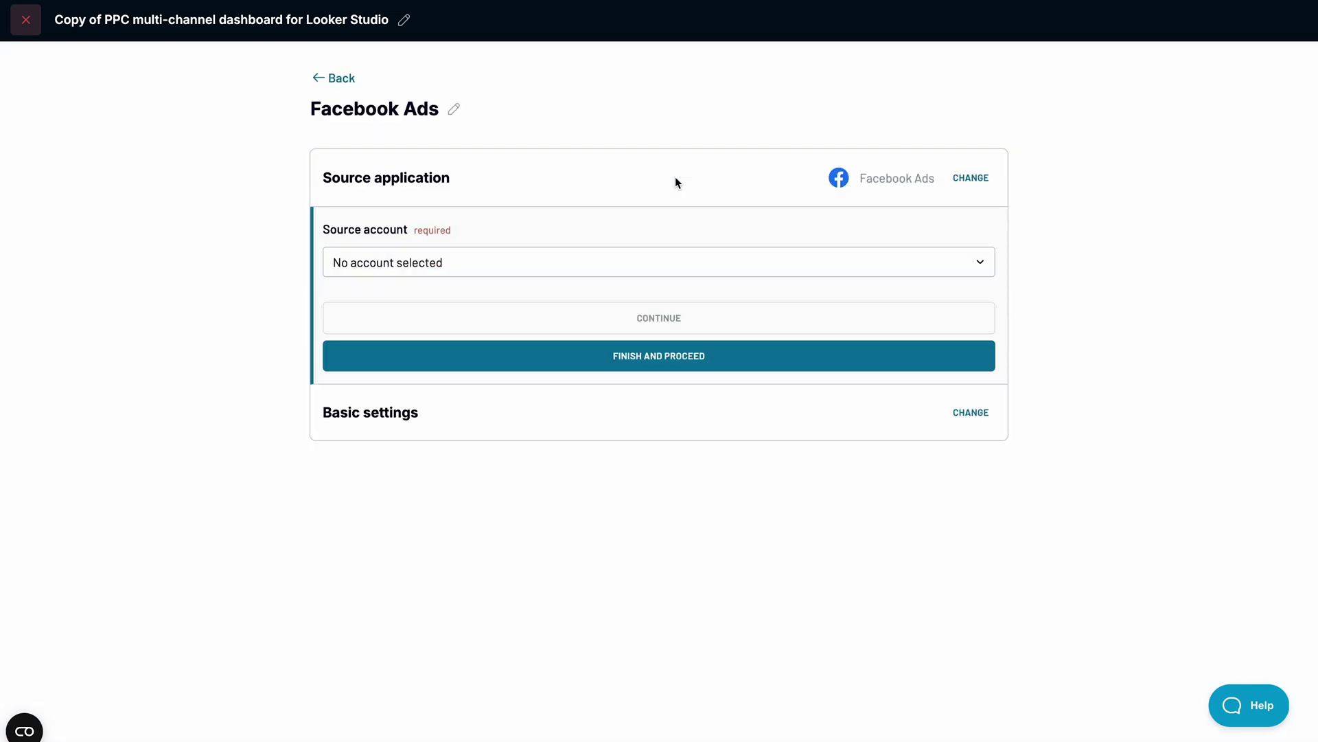
left_click(968, 190)
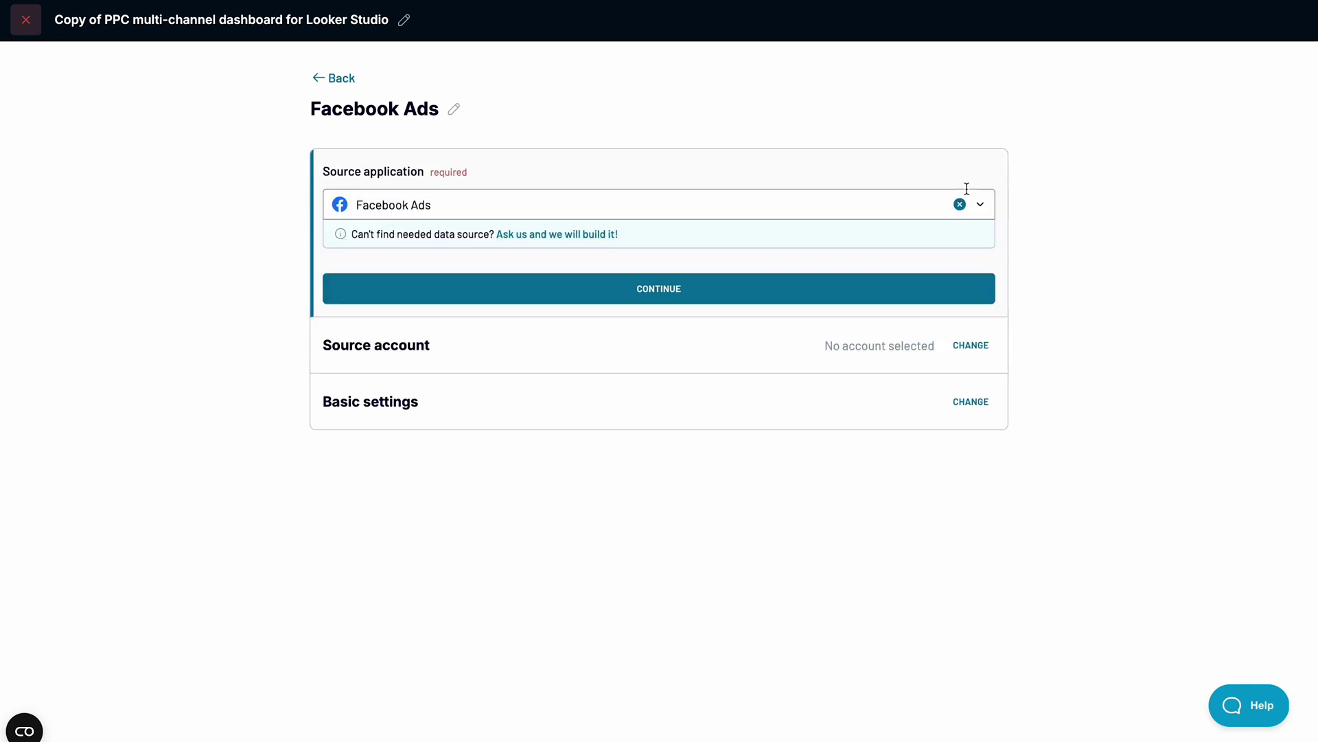
left_click(928, 198)
type("insta")
key("Return")
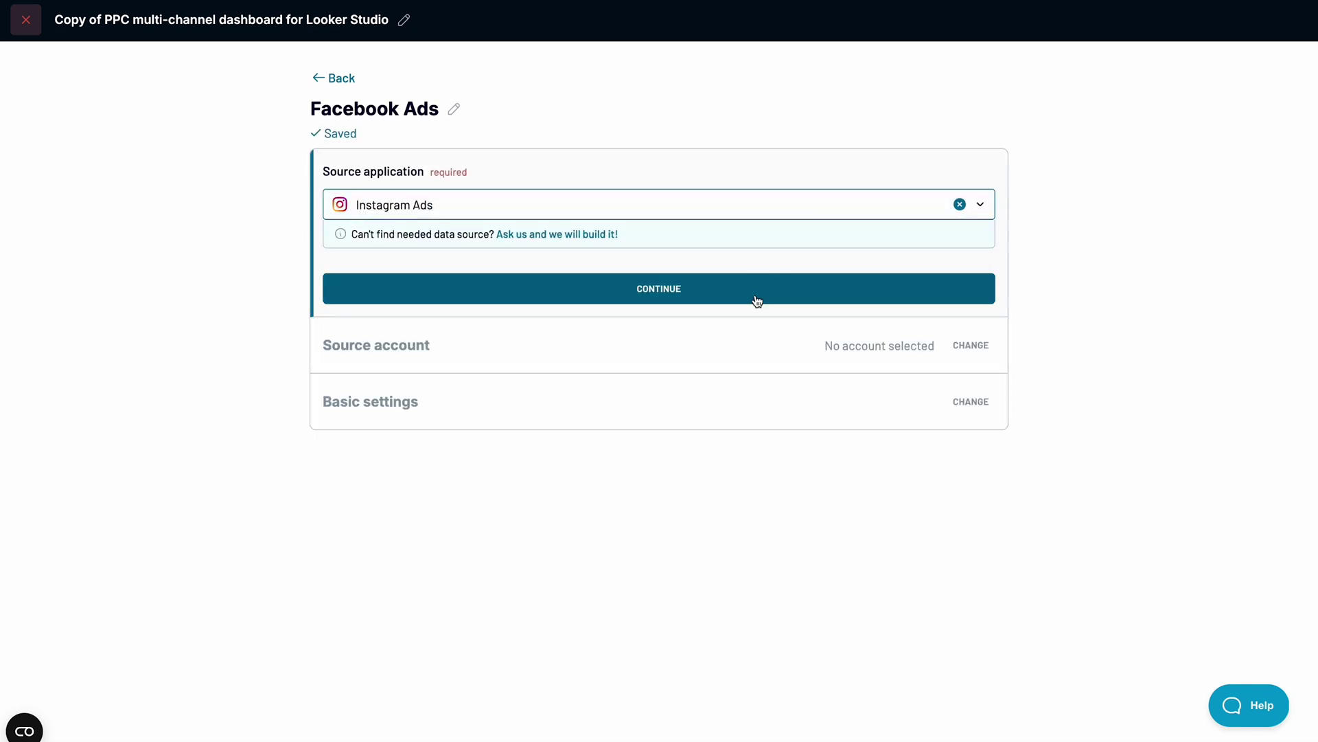
left_click(755, 296)
- Pick the source account, include the Coupler.io Ad Account, and finish the source setup
left_click(724, 267)
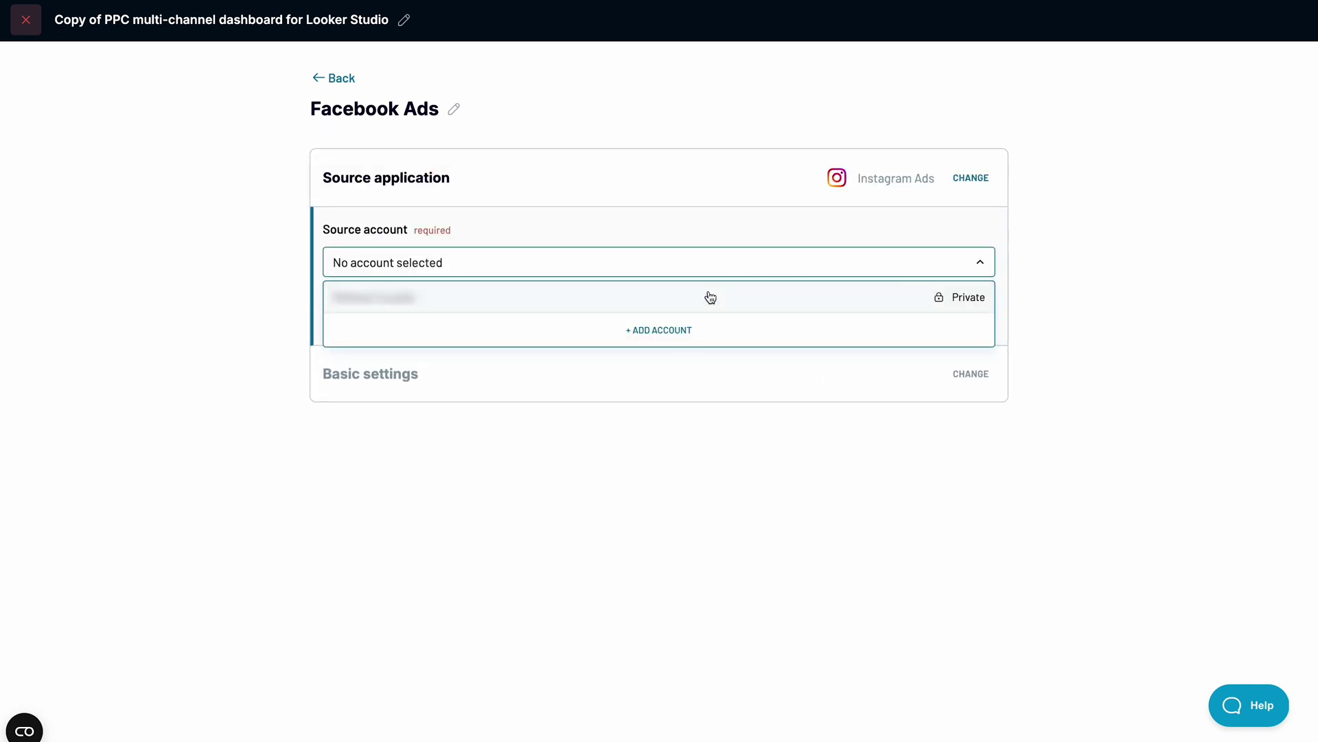
left_click(710, 298)
left_click(683, 323)
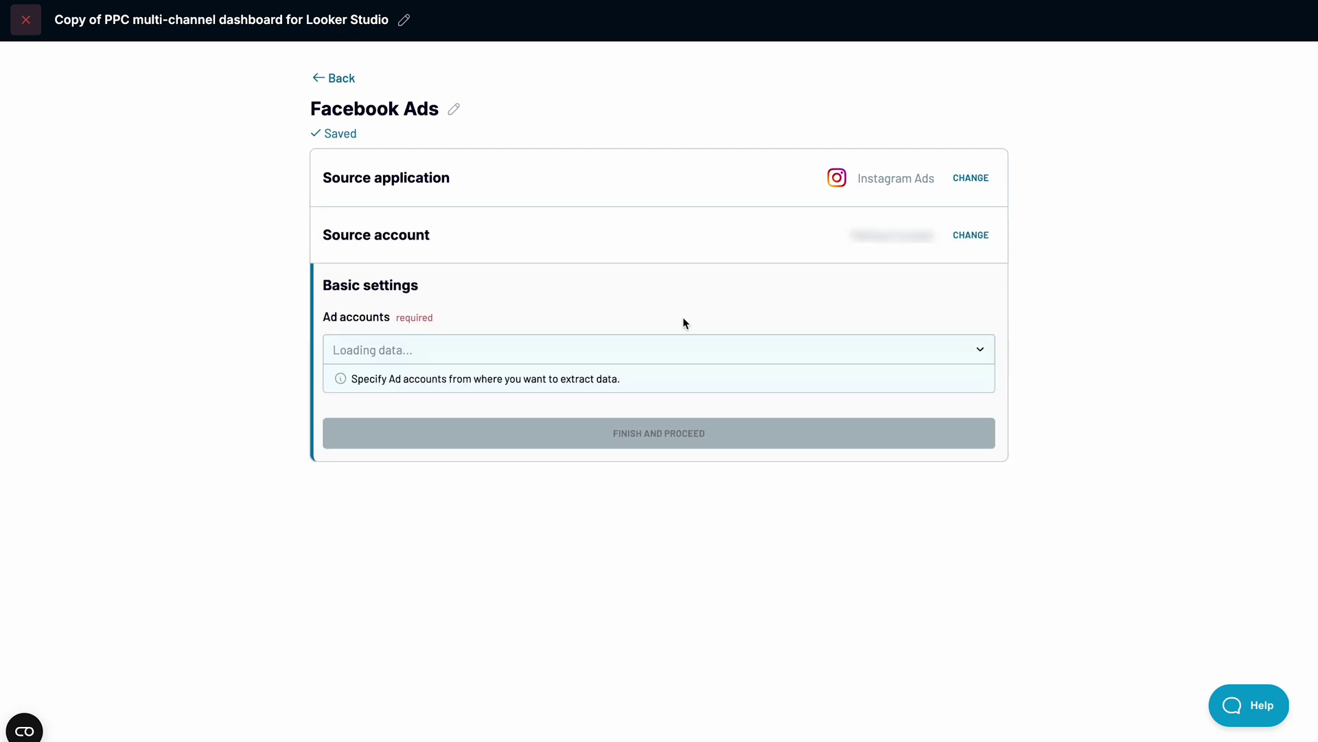
left_click(660, 341)
left_click(627, 386)
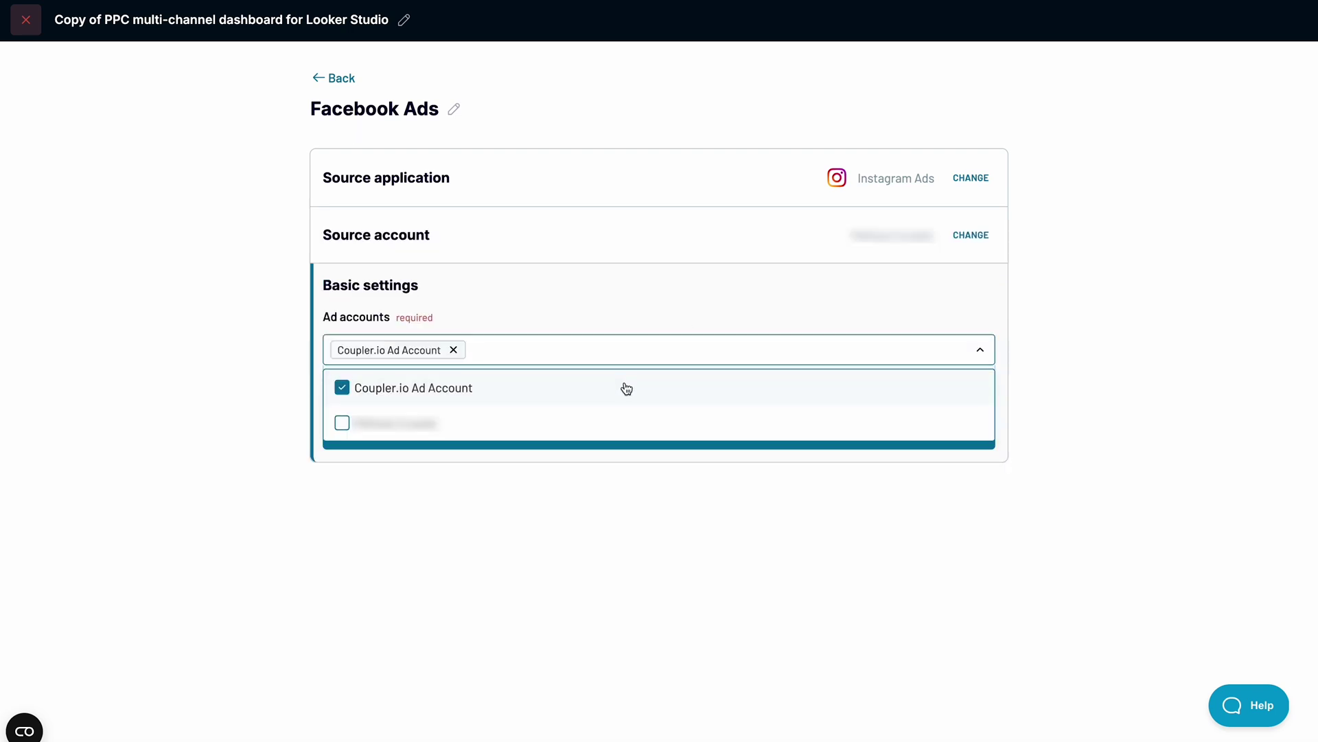
left_click(645, 504)
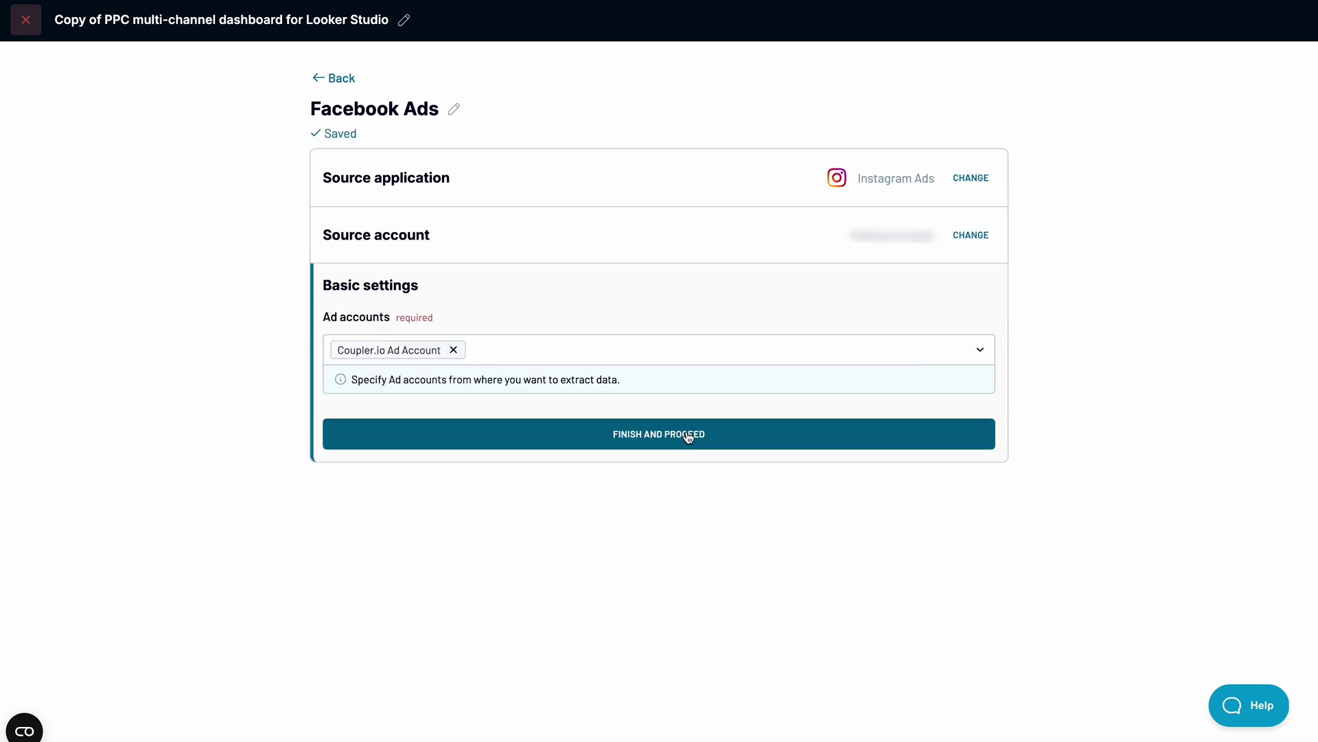
left_click(688, 437)
left_click(951, 321)
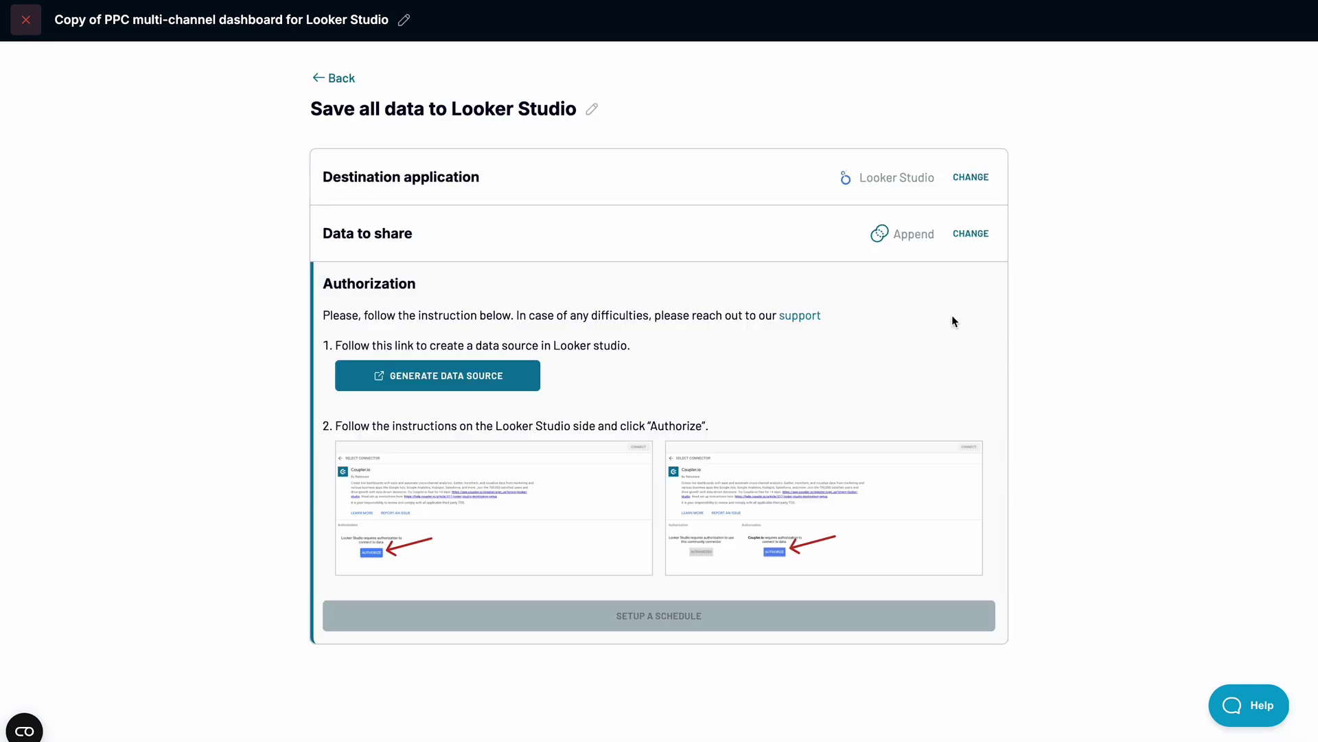
- Generate a Looker Studio data source for the PPC dashboard-copy importer
left_click(462, 377)
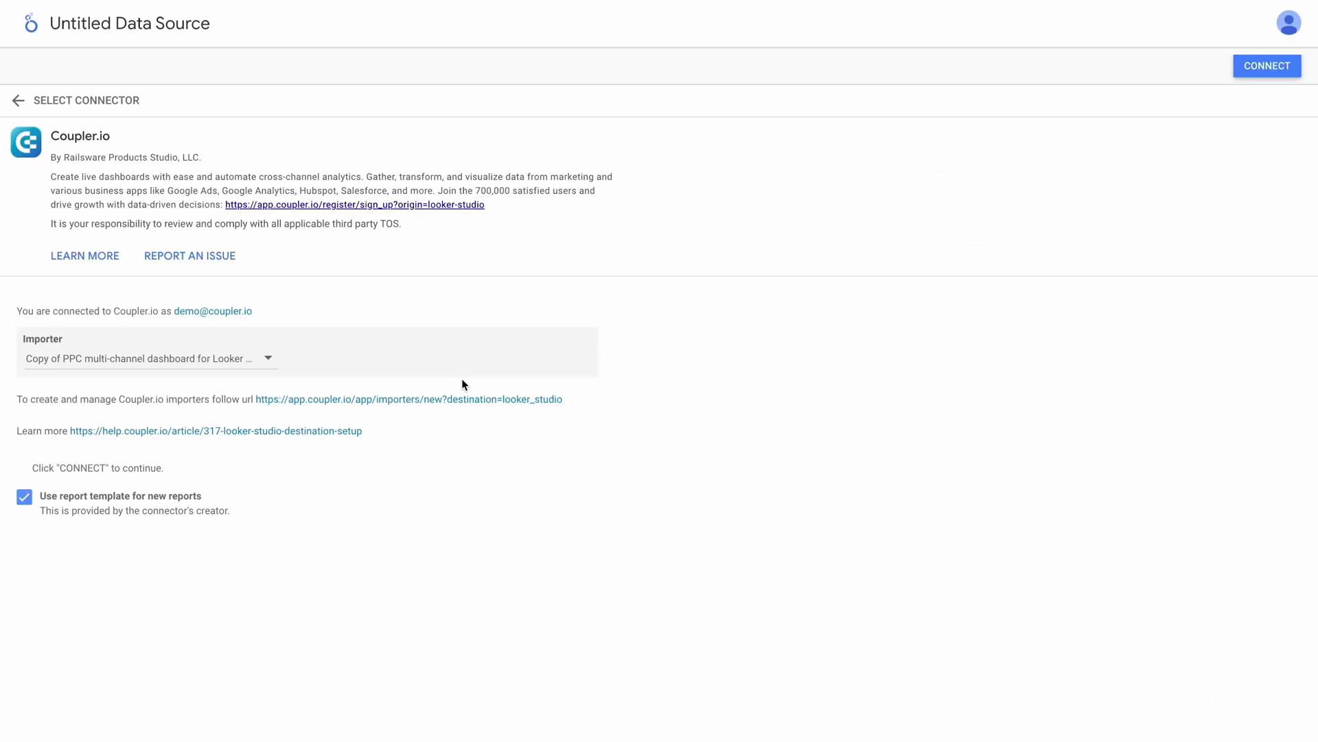